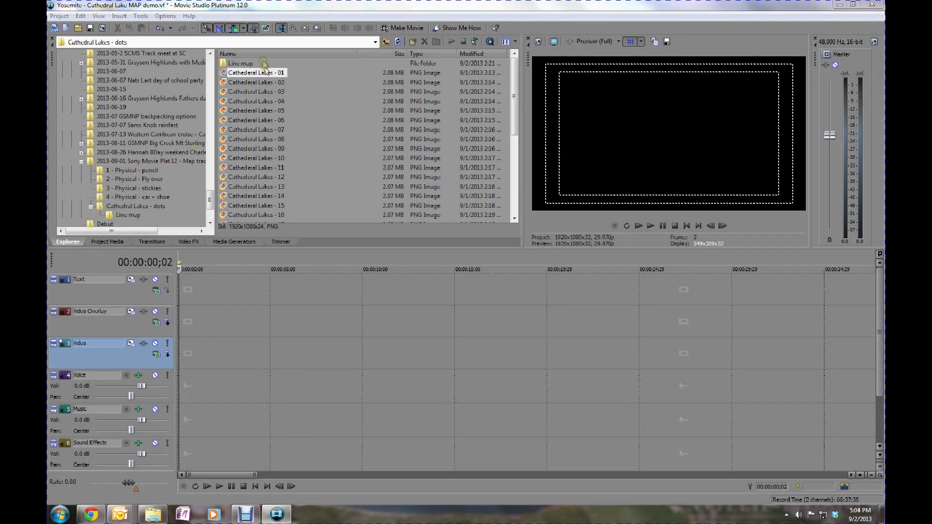
- Place the Cathedral Lakes - 01 map on the Video track and stretch it to about 22 seconds
{"action": "left_click", "coordinate": [270, 74]}
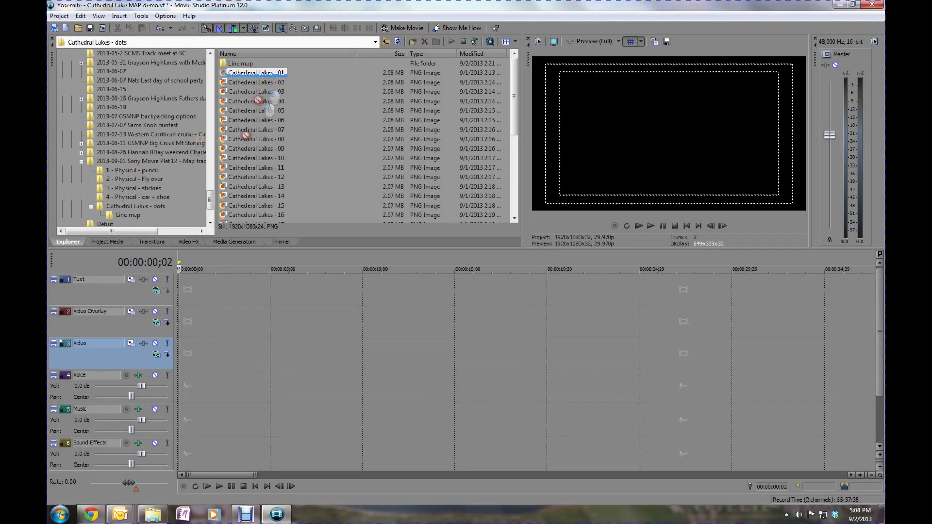
{"action": "left_click_drag", "start_coordinate": [230, 240], "coordinate": [197, 364]}
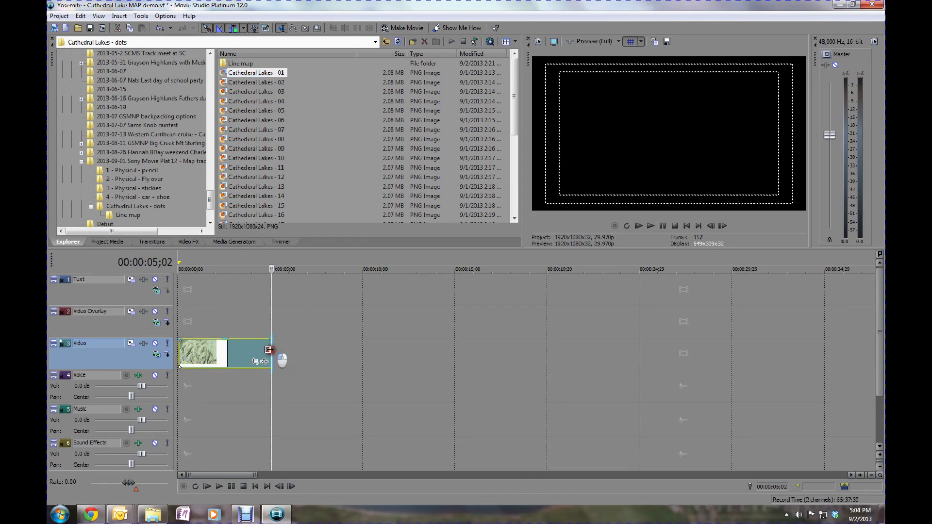
{"action": "left_click_drag", "start_coordinate": [270, 349], "coordinate": [602, 354]}
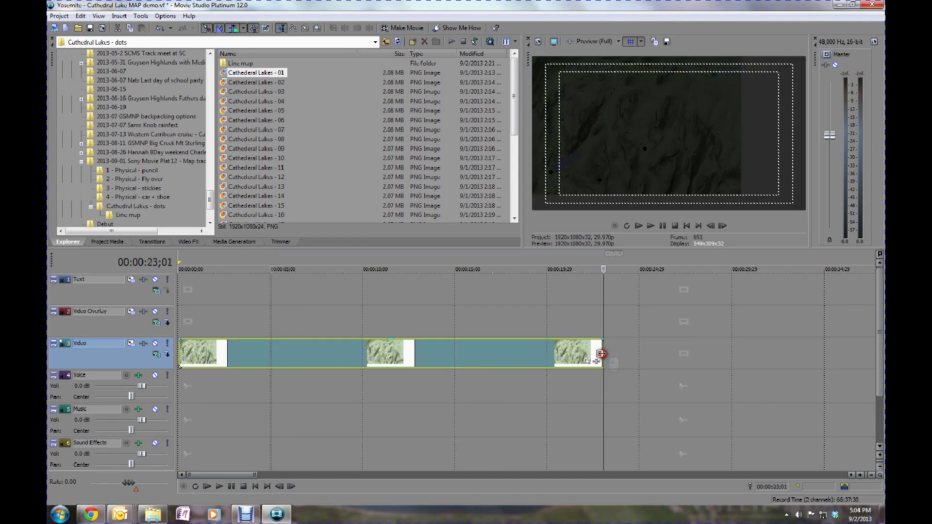
{"action": "left_click", "coordinate": [180, 384]}
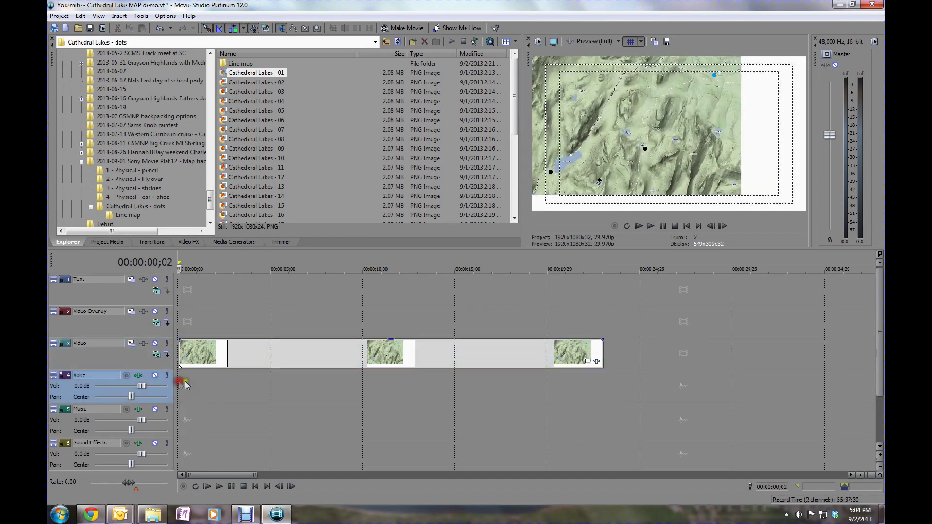
- In the map clip's Event Pan/Crop, shrink the crop frame to zoom in on a small area
{"action": "left_click", "coordinate": [586, 362]}
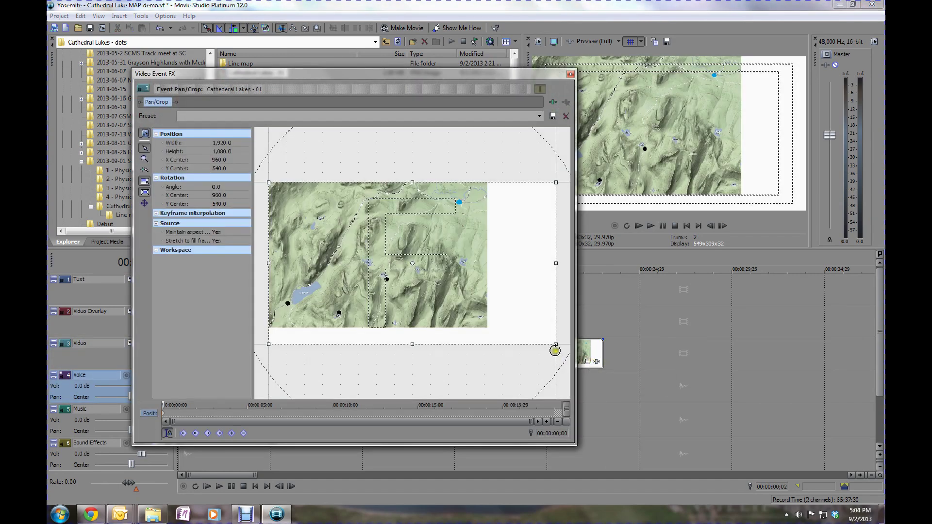
{"action": "left_click_drag", "start_coordinate": [555, 345], "coordinate": [460, 203]}
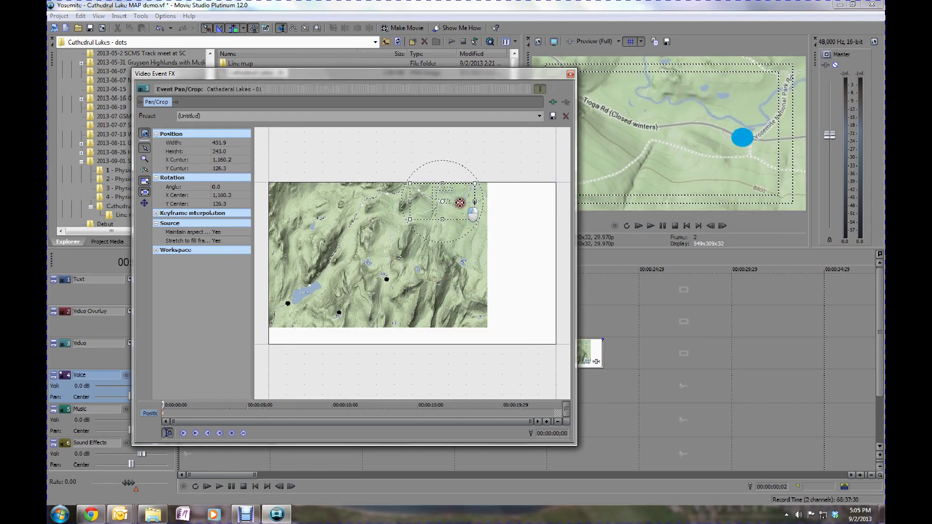
{"action": "left_click_drag", "start_coordinate": [495, 72], "coordinate": [451, 73]}
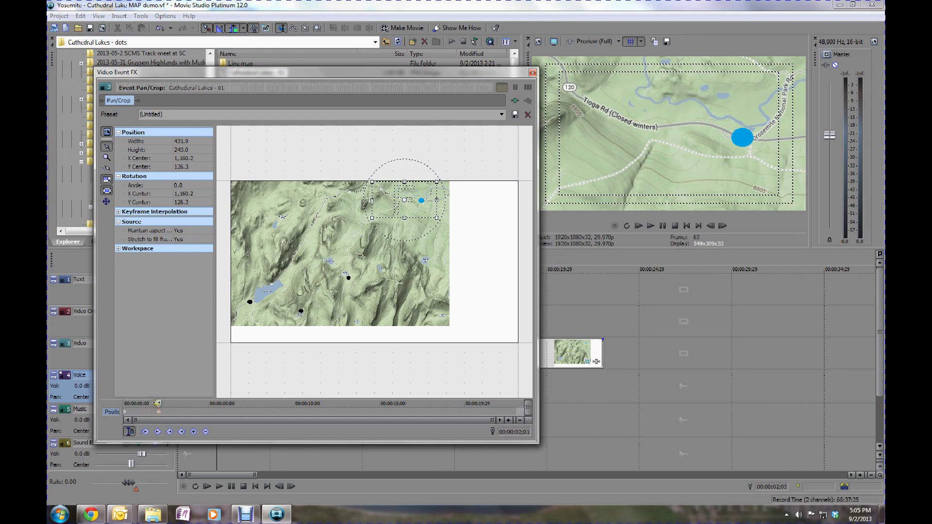
- Add keyframes near 5 seconds and later, panning the frame down-left and further down the map
{"action": "left_click_drag", "start_coordinate": [187, 404], "coordinate": [222, 404]}
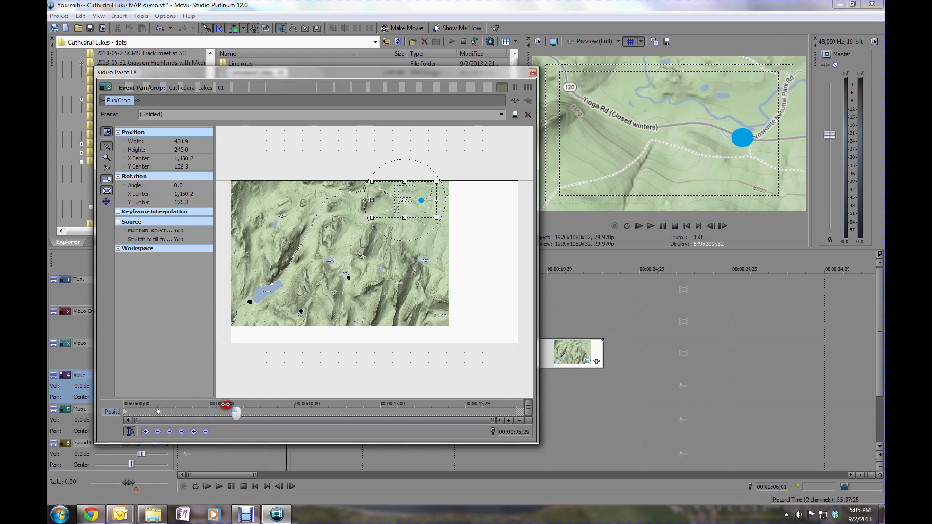
{"action": "left_click_drag", "start_coordinate": [418, 208], "coordinate": [364, 237]}
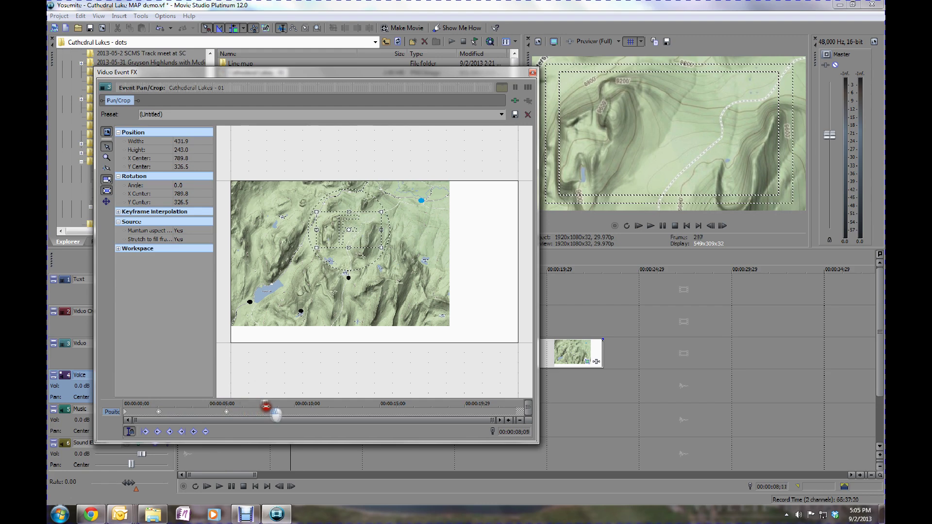
{"action": "left_click_drag", "start_coordinate": [362, 242], "coordinate": [361, 282]}
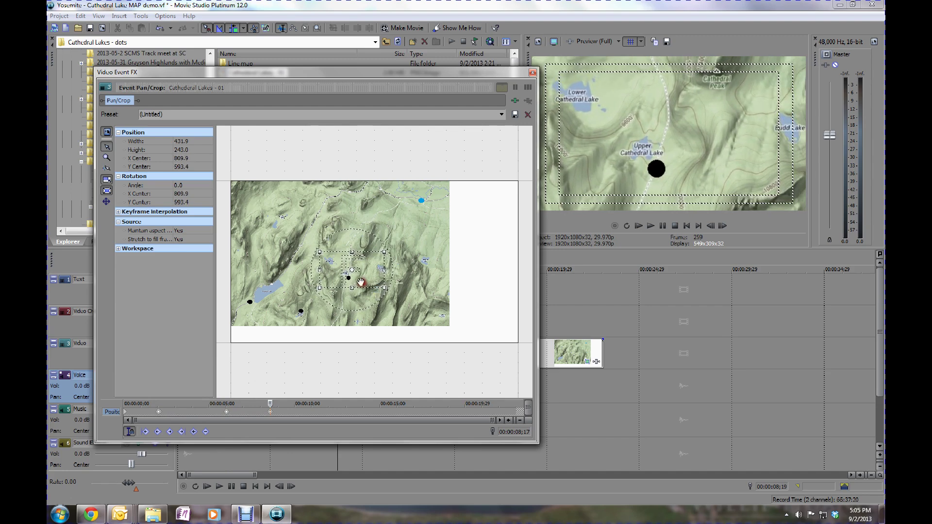
- Copy the last keyframe to 10 seconds as a hold, then add a keyframe panning further south
{"action": "right_click", "coordinate": [271, 413]}
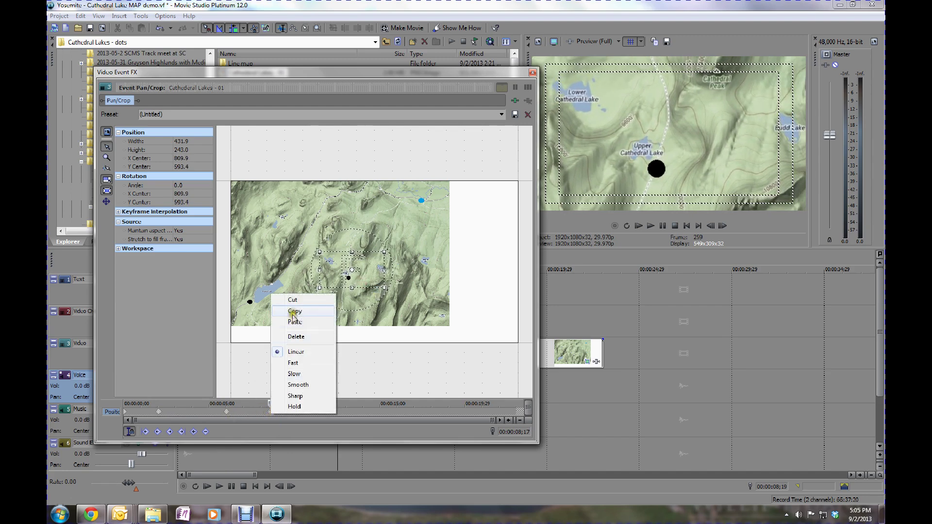
{"action": "left_click", "coordinate": [293, 312]}
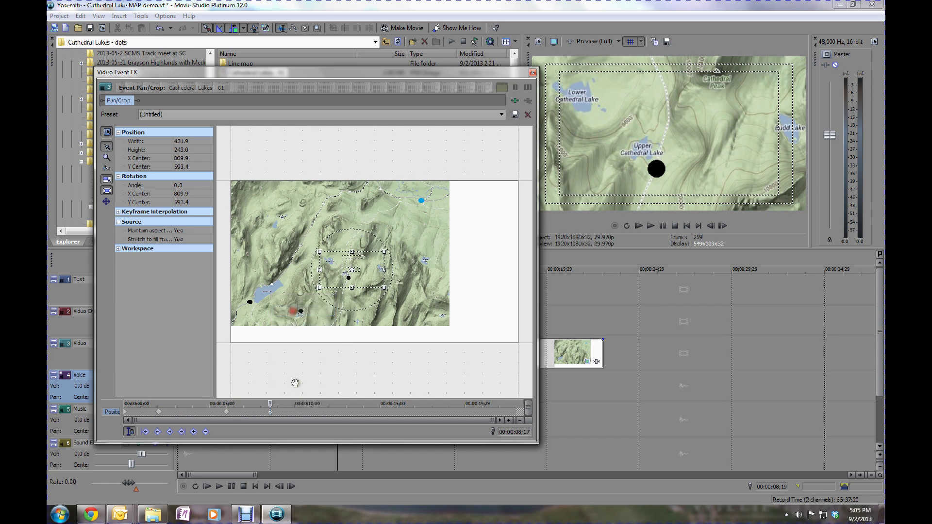
{"action": "right_click", "coordinate": [299, 413]}
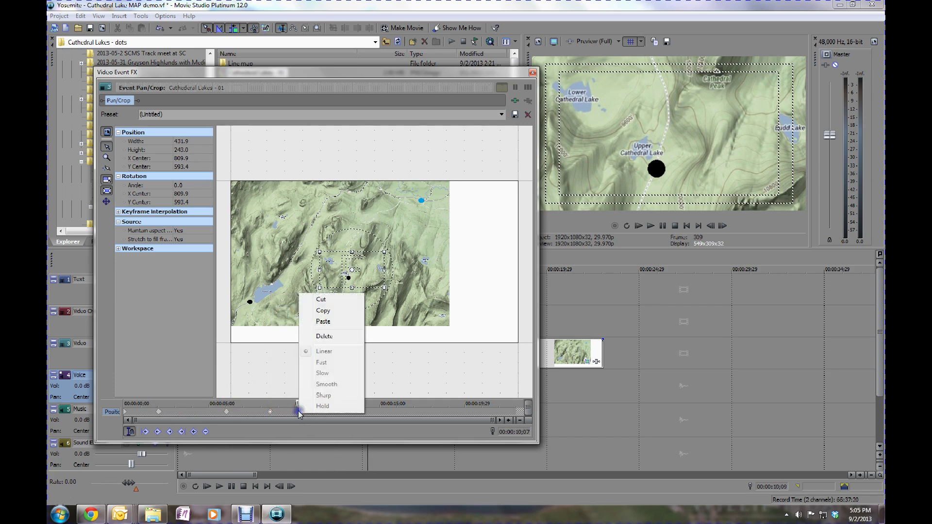
{"action": "left_click", "coordinate": [323, 322]}
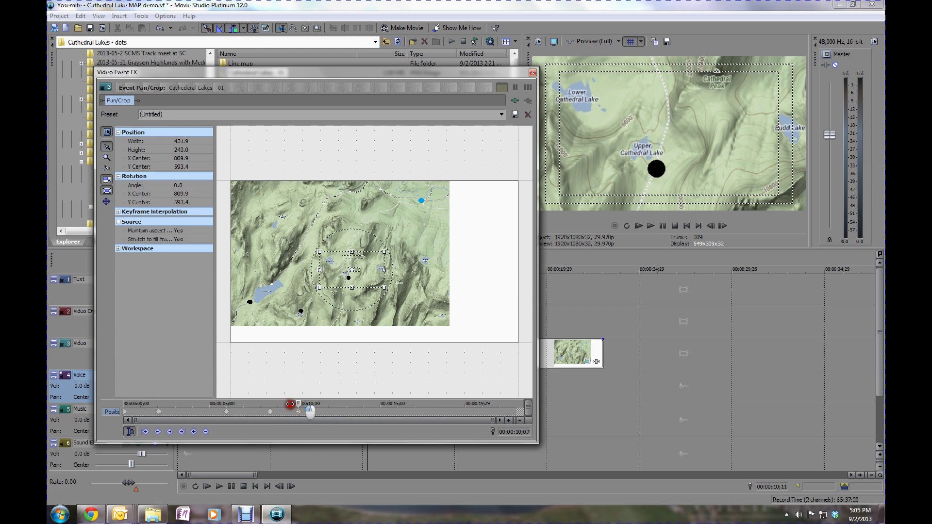
{"action": "left_click_drag", "start_coordinate": [280, 414], "coordinate": [309, 417]}
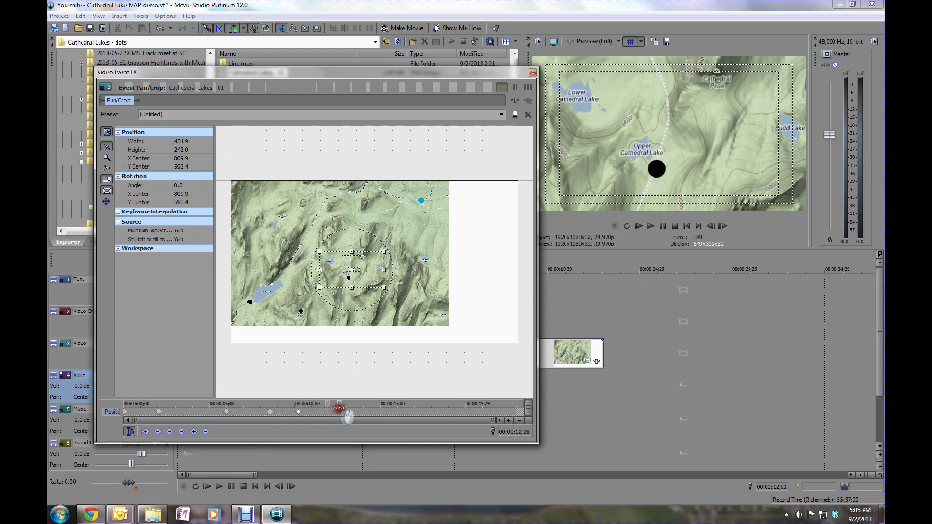
{"action": "left_click_drag", "start_coordinate": [363, 281], "coordinate": [356, 319]}
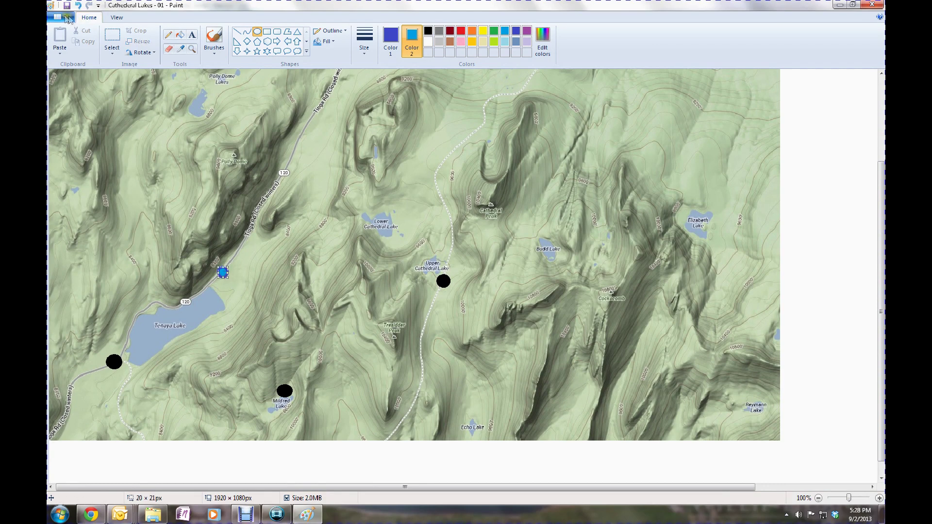
- Save the dotted map as 'Cathedral Lakes - 02' in the 5 - Image - Dots folder
{"action": "left_click", "coordinate": [68, 18]}
{"action": "left_click", "coordinate": [80, 97]}
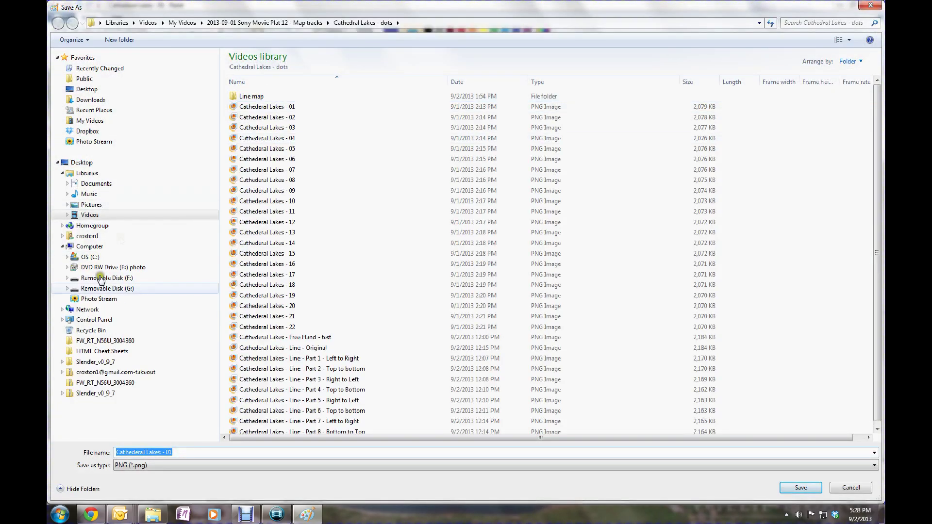
{"action": "left_click", "coordinate": [300, 23]}
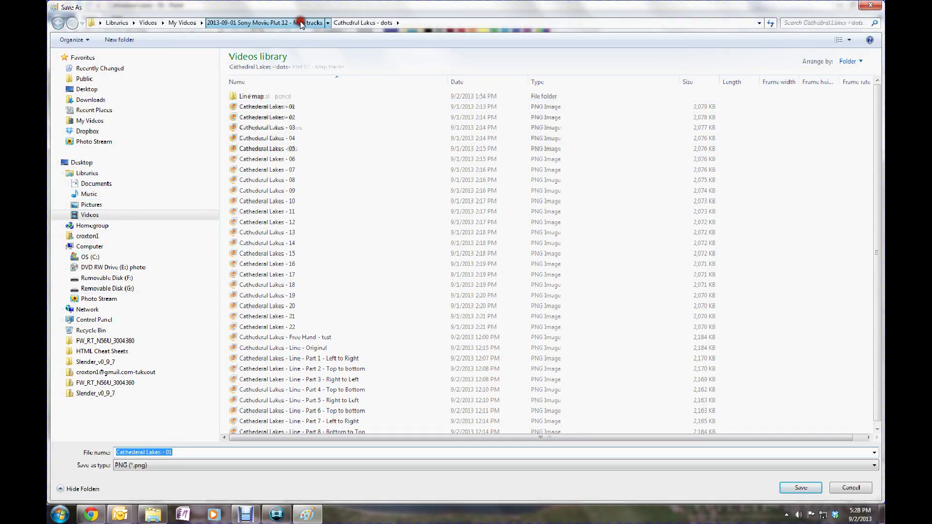
{"action": "double_click", "coordinate": [271, 141]}
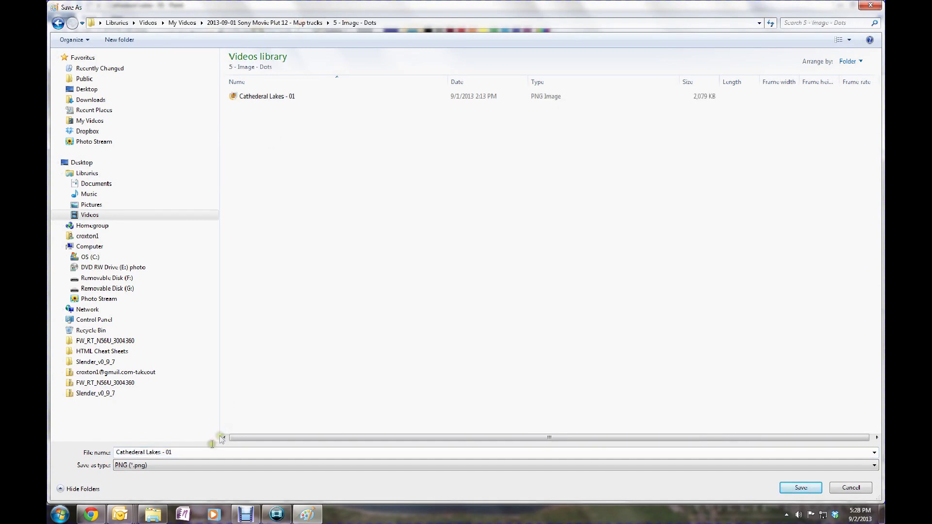
{"action": "left_click", "coordinate": [201, 449]}
{"action": "key", "text": "End"}
{"action": "key", "text": "BackSpace"}
{"action": "type", "text": "2"}
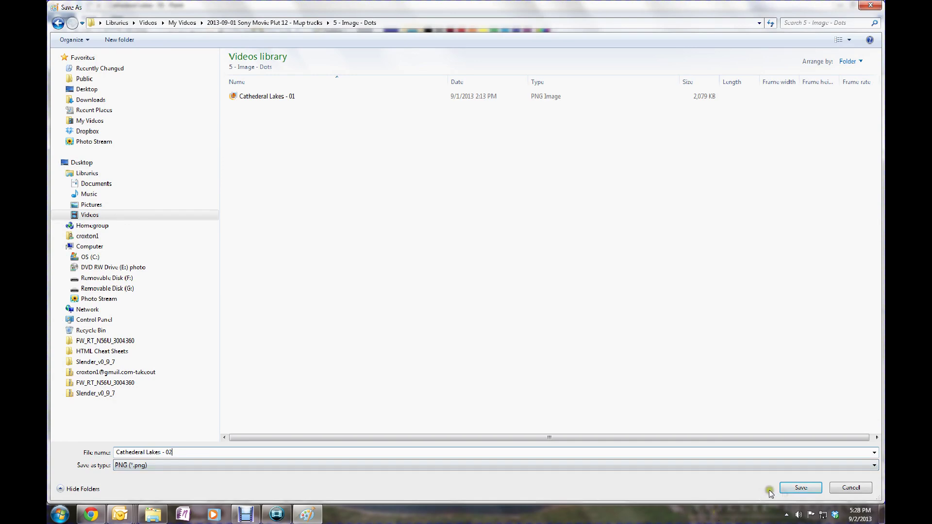
{"action": "left_click", "coordinate": [786, 488]}
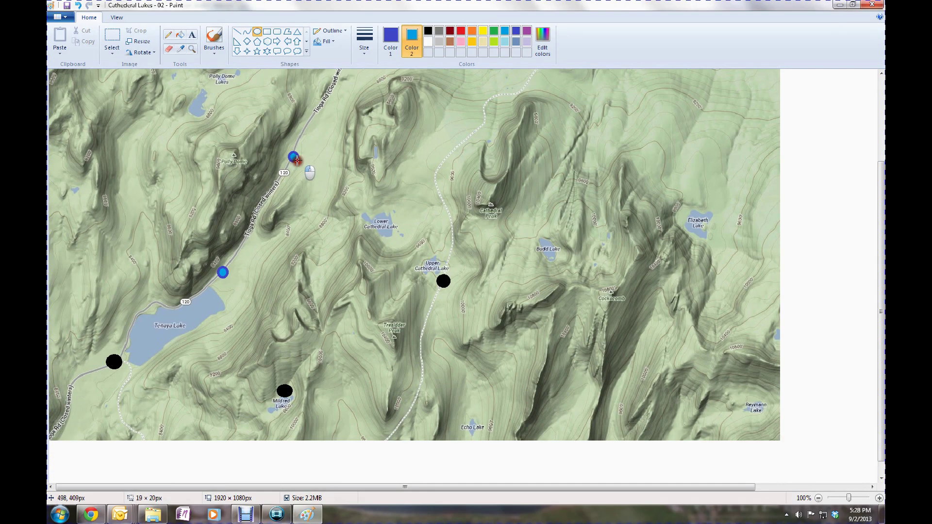
- Save the next copy of the map as 'Cathedral Lakes - 03'
{"action": "left_click", "coordinate": [67, 21]}
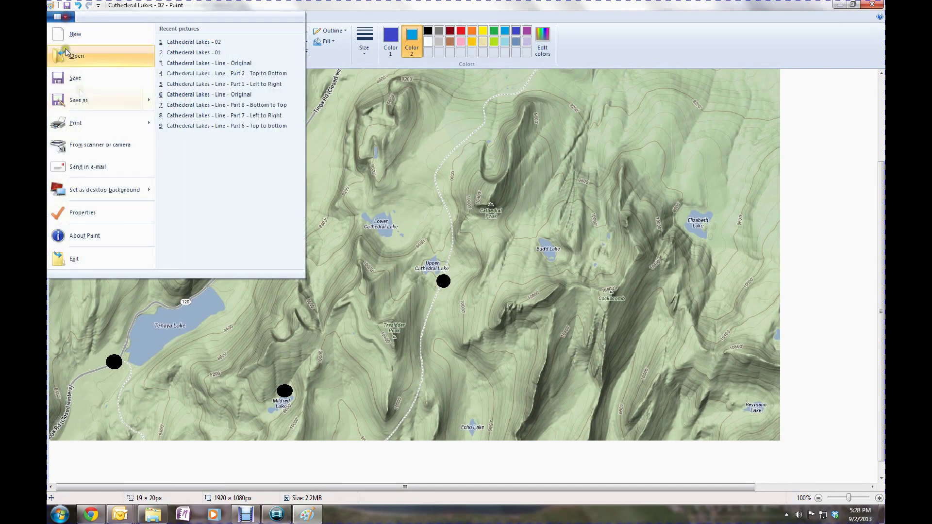
{"action": "left_click", "coordinate": [74, 96]}
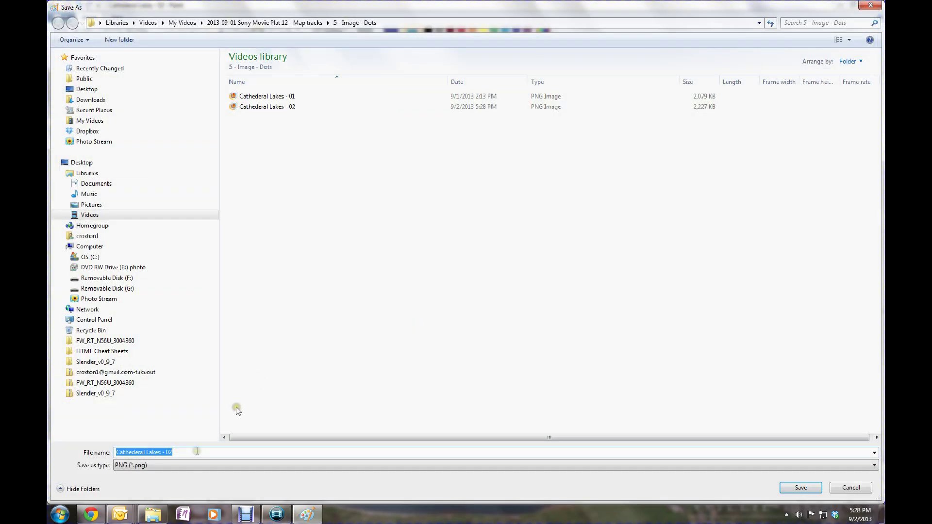
{"action": "type", "text": "3"}
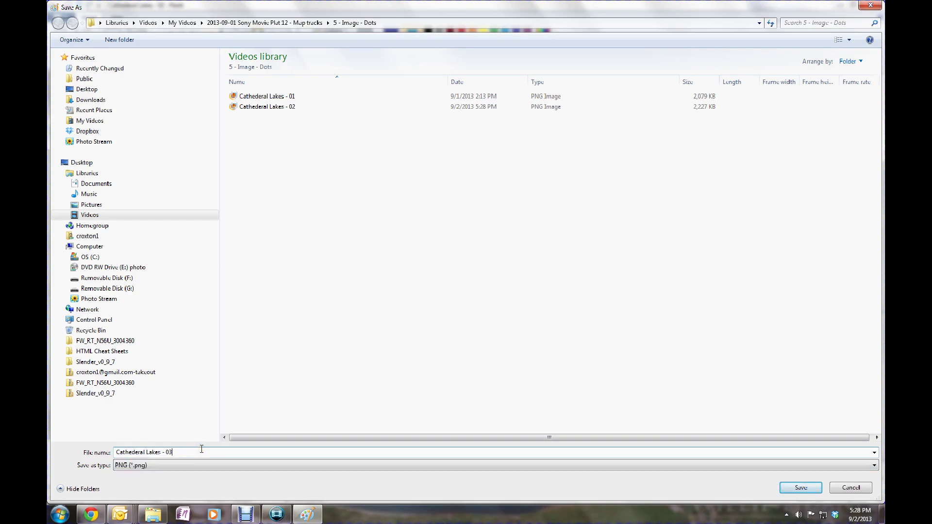
{"action": "left_click", "coordinate": [813, 488]}
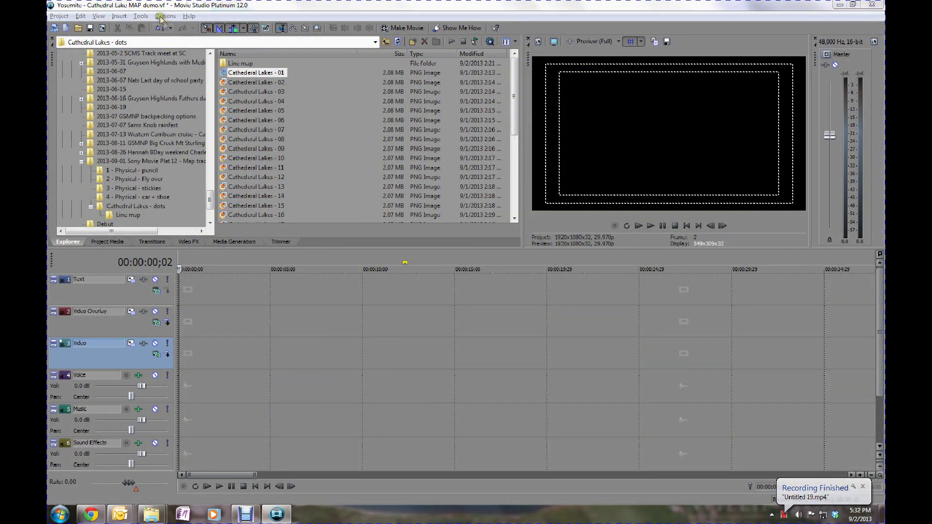
{"action": "left_click", "coordinate": [164, 16]}
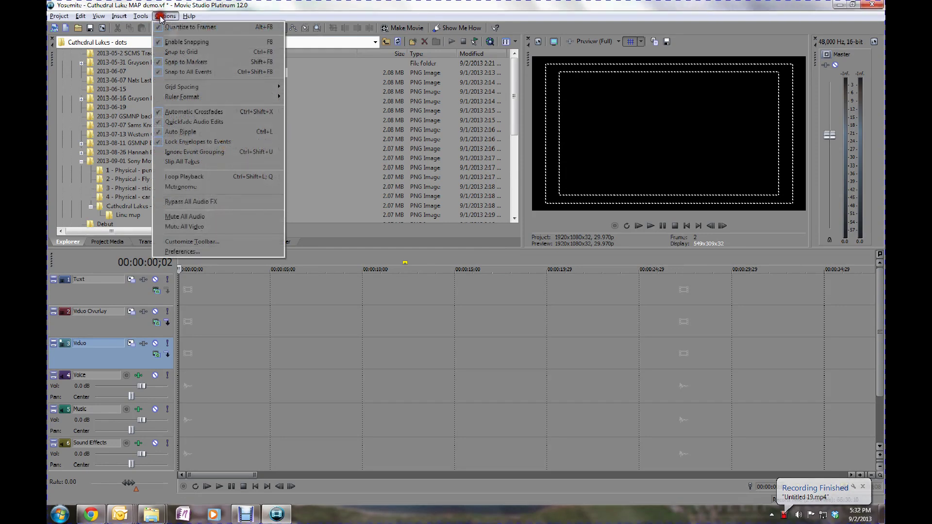
- Set New still image length to 2 seconds in the Editing preferences
{"action": "left_click", "coordinate": [181, 251]}
{"action": "left_click", "coordinate": [455, 80]}
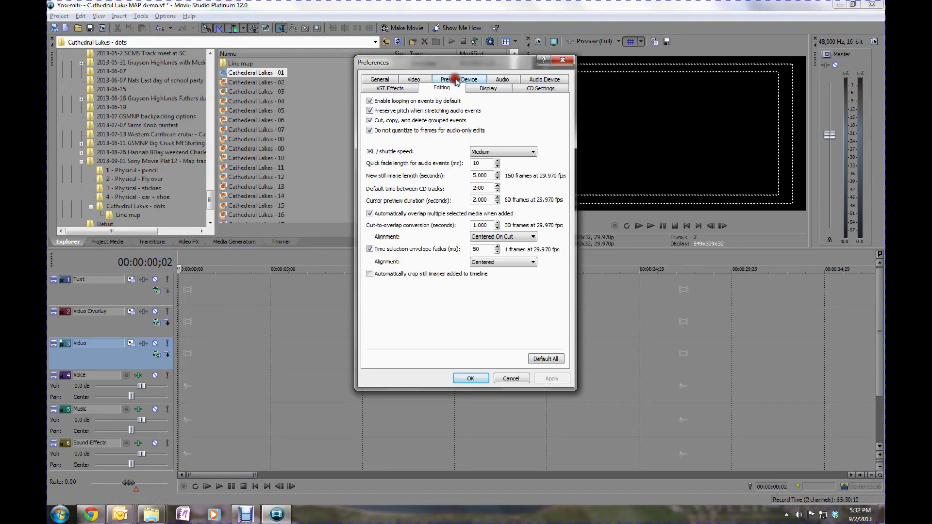
{"action": "type", "text": "2"}
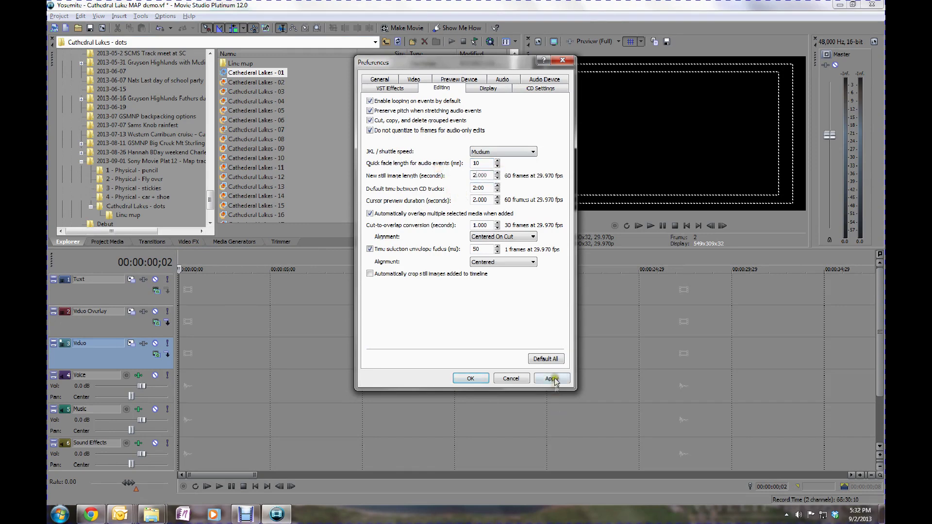
{"action": "left_click", "coordinate": [551, 379]}
{"action": "left_click", "coordinate": [470, 378]}
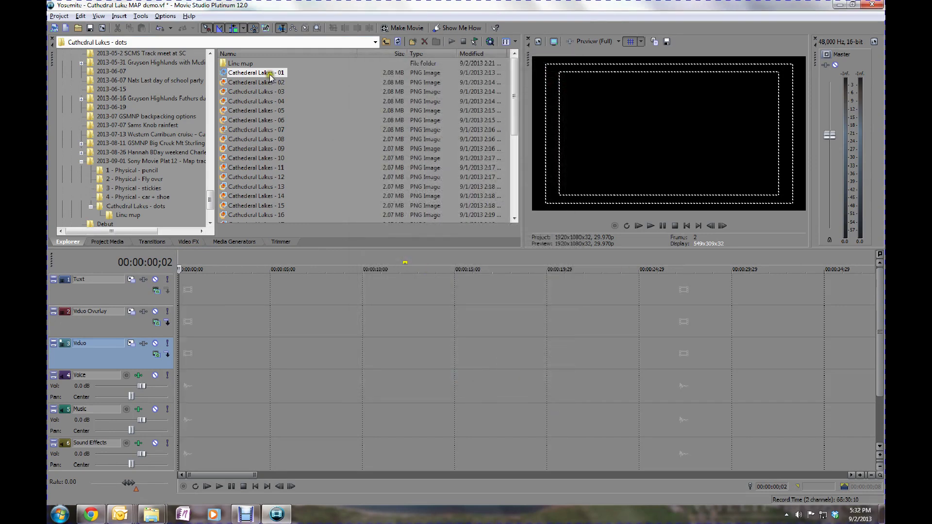
- Lay Cathedral Lakes - 01 through 22 in sequence on the Video track and play the time-lapse
{"action": "left_click", "coordinate": [270, 72]}
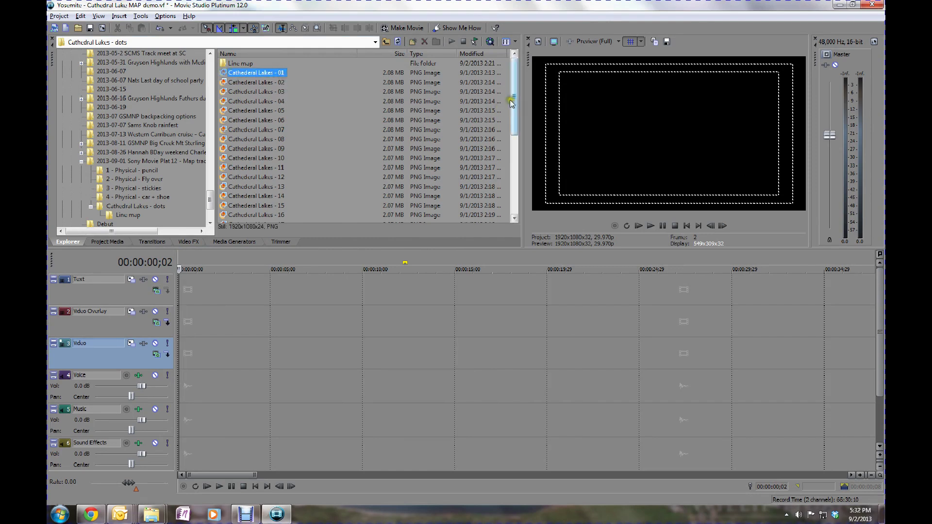
{"action": "left_click", "coordinate": [516, 184]}
{"action": "left_click_drag", "start_coordinate": [516, 183], "coordinate": [516, 102]}
{"action": "left_click", "coordinate": [283, 138], "text": "shift"}
{"action": "left_click_drag", "start_coordinate": [257, 77], "coordinate": [185, 347]}
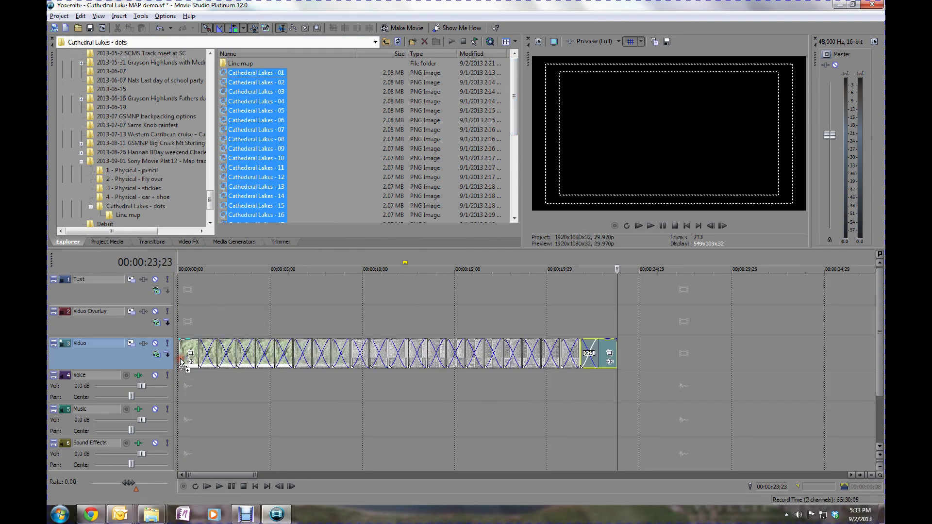
{"action": "left_click", "coordinate": [177, 332]}
{"action": "key", "text": "space"}
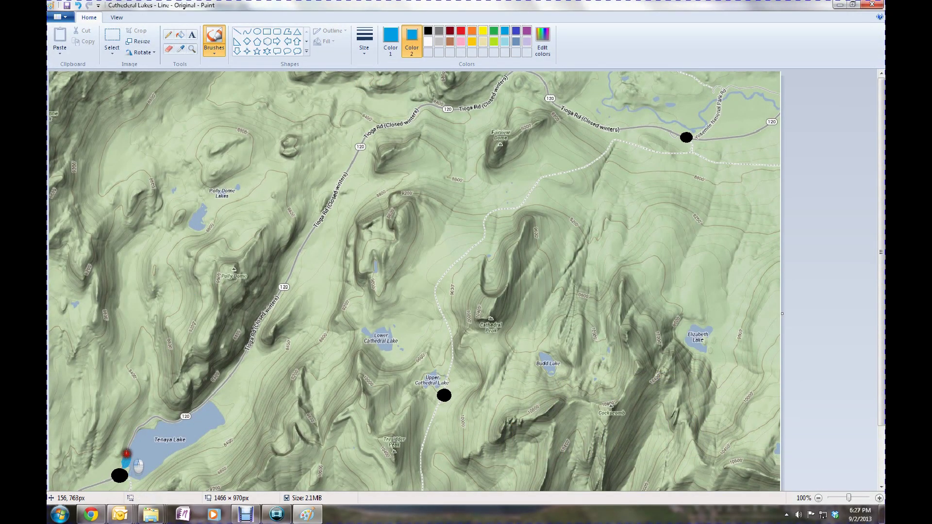
- Brush a blue line from the lower-left black dot along Tenaya Lake's shore
{"action": "mouse_move", "coordinate": [127, 453]}
{"action": "left_mouse_down"}
{"action": "mouse_move", "coordinate": [145, 422]}
{"action": "mouse_move", "coordinate": [196, 410]}
{"action": "mouse_move", "coordinate": [234, 369]}
{"action": "mouse_move", "coordinate": [369, 134]}
{"action": "mouse_move", "coordinate": [424, 106]}
{"action": "mouse_move", "coordinate": [481, 107]}
{"action": "mouse_move", "coordinate": [524, 71]}
{"action": "mouse_move", "coordinate": [542, 74]}
{"action": "mouse_move", "coordinate": [555, 101]}
{"action": "mouse_move", "coordinate": [596, 122]}
{"action": "mouse_move", "coordinate": [672, 131]}
{"action": "left_mouse_up"}
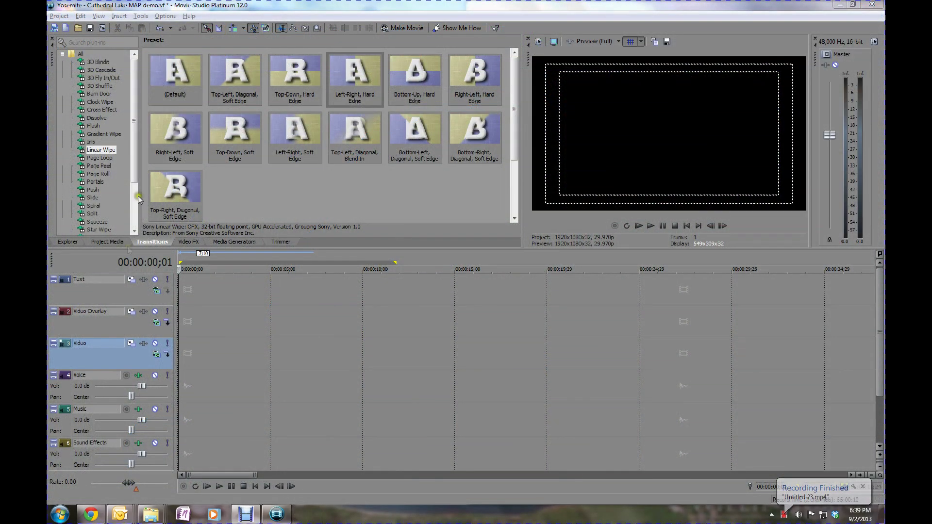
- Put Cathedral Lakes - Line - Original at the start of the Video track
{"action": "left_click", "coordinate": [73, 242]}
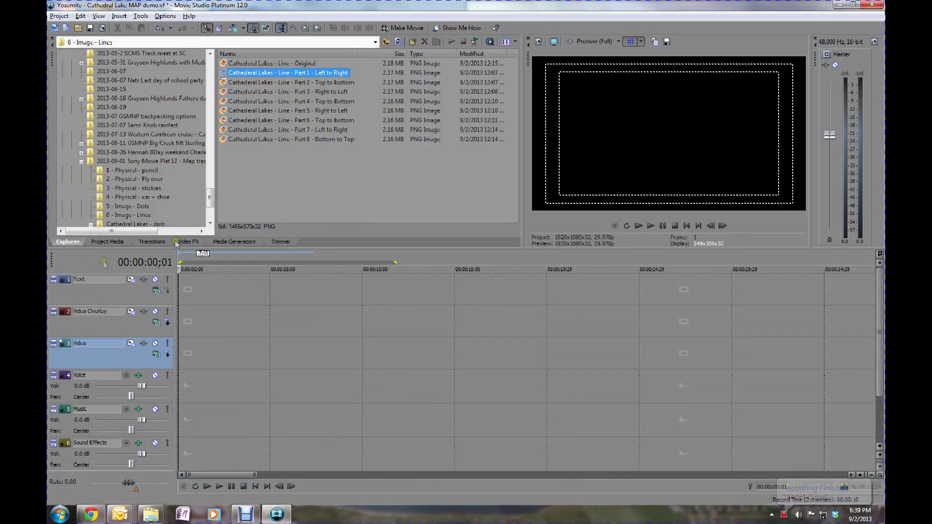
{"action": "left_click", "coordinate": [301, 64]}
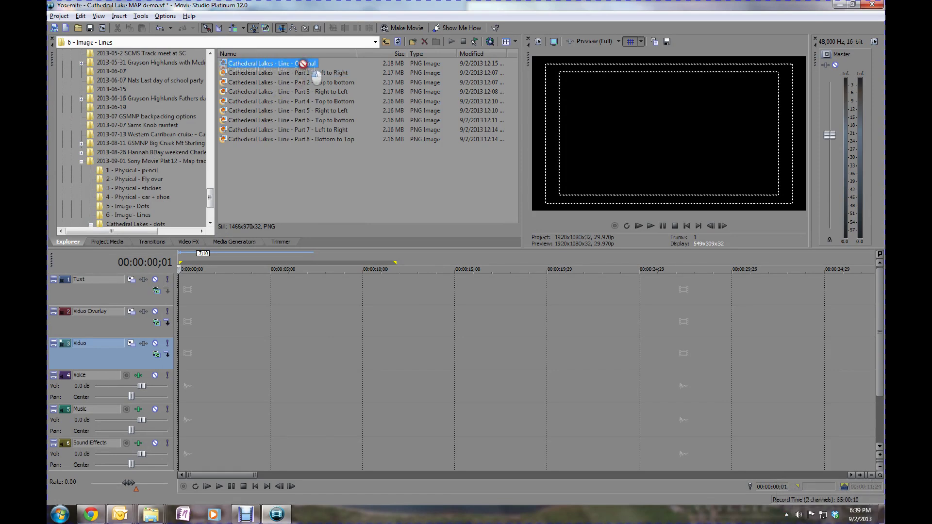
{"action": "left_click_drag", "start_coordinate": [303, 63], "coordinate": [290, 343]}
- Add 'Part 1 - Left to Right' to the Video Overlay track and slide it to start at 0
{"action": "left_click", "coordinate": [338, 73]}
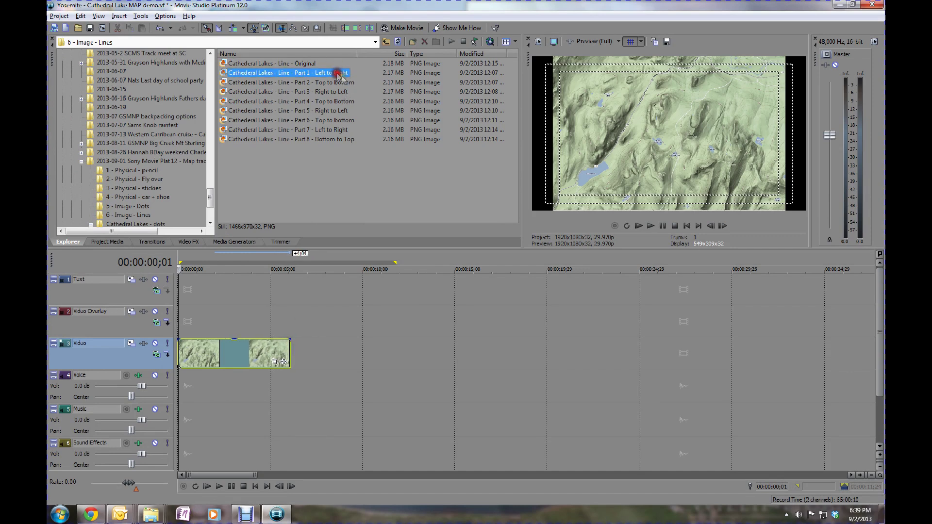
{"action": "left_click_drag", "start_coordinate": [342, 75], "coordinate": [368, 325]}
{"action": "left_click", "coordinate": [343, 326]}
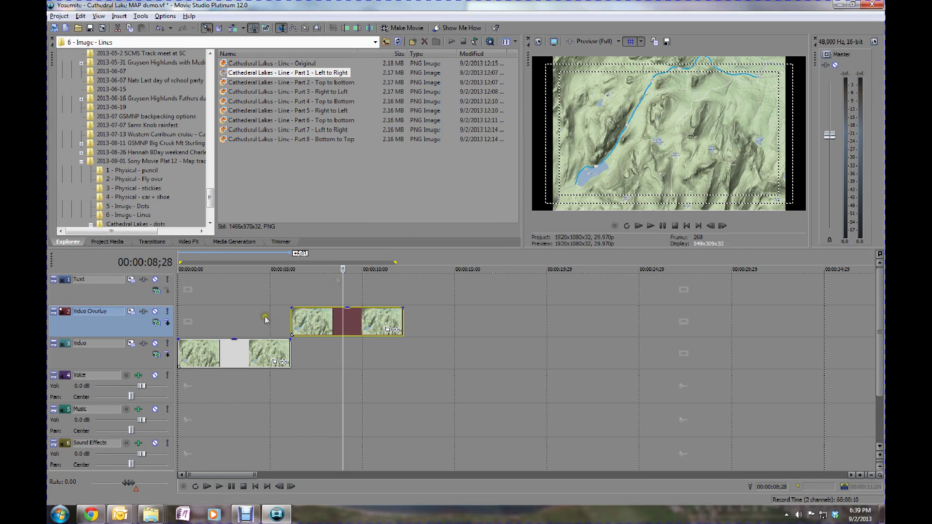
{"action": "left_click", "coordinate": [243, 347]}
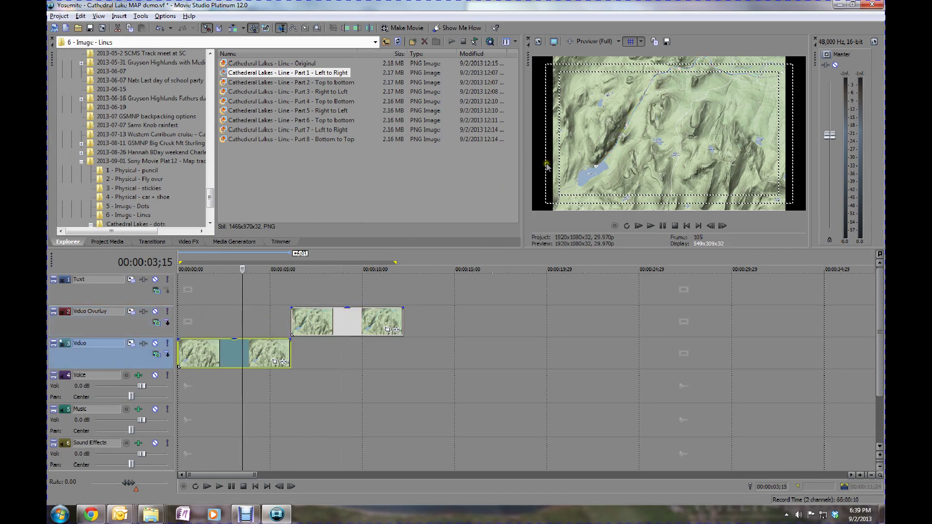
{"action": "left_click_drag", "start_coordinate": [353, 324], "coordinate": [240, 330]}
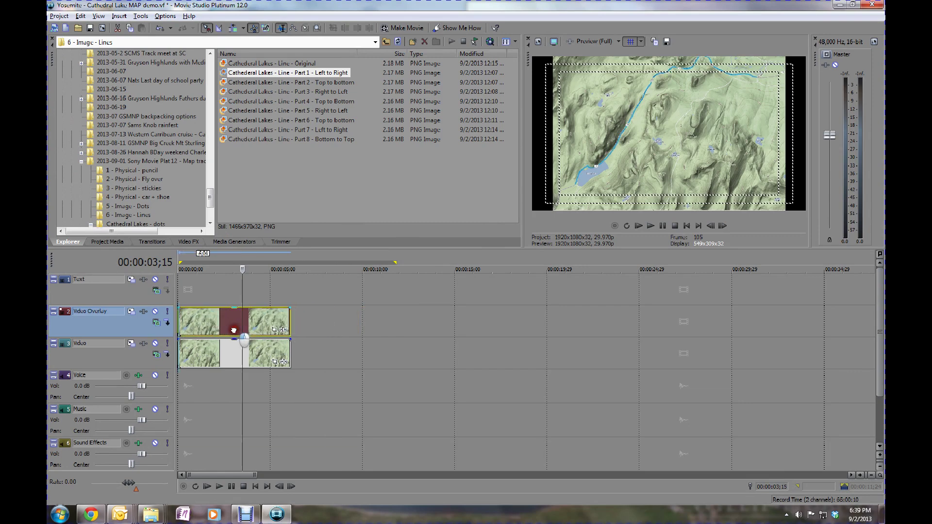
{"action": "left_click", "coordinate": [155, 242]}
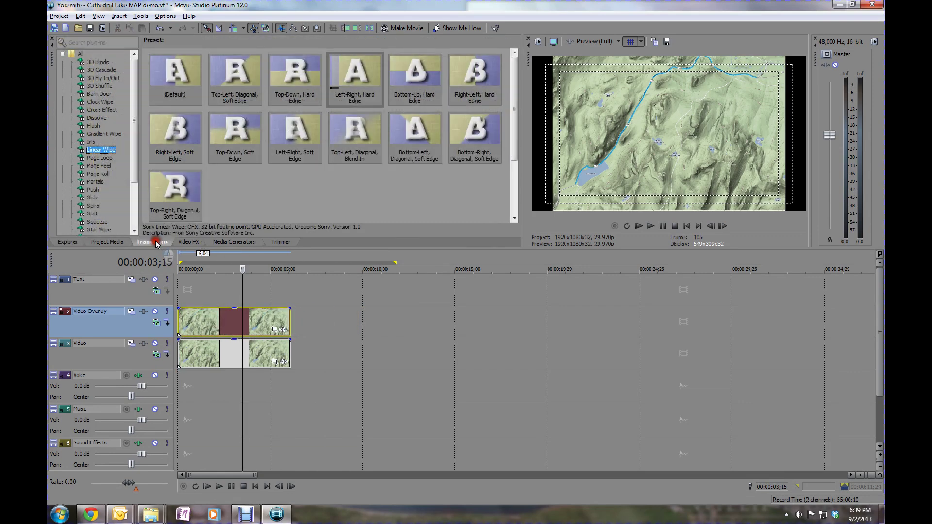
- Apply Linear Wipe 'Left-Right, Hard Edge' to the overlay clip, stretch its fade-in, and play it back
{"action": "left_click", "coordinate": [357, 72]}
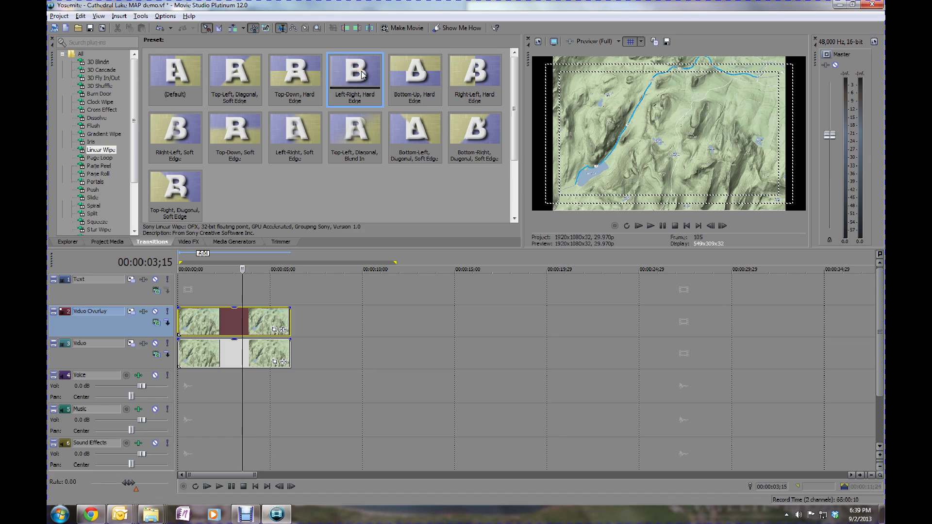
{"action": "left_click_drag", "start_coordinate": [361, 73], "coordinate": [178, 325]}
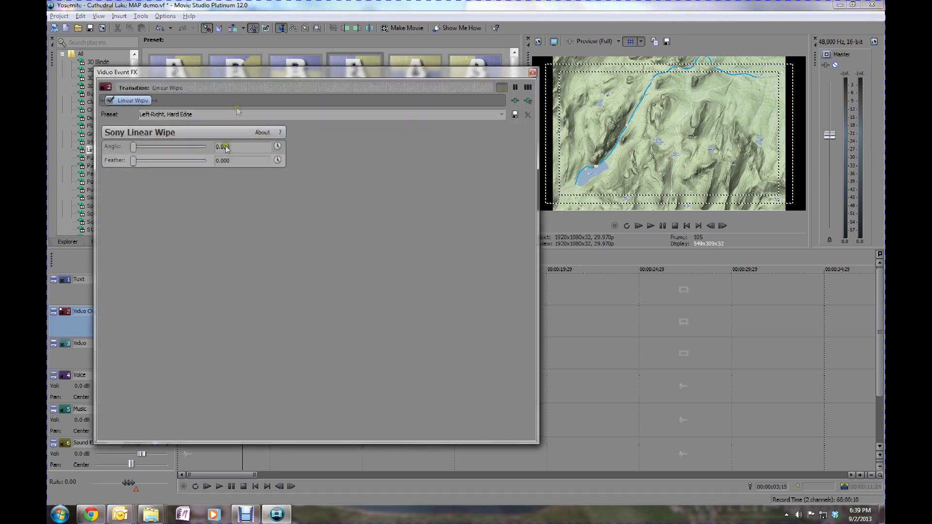
{"action": "left_click", "coordinate": [531, 73]}
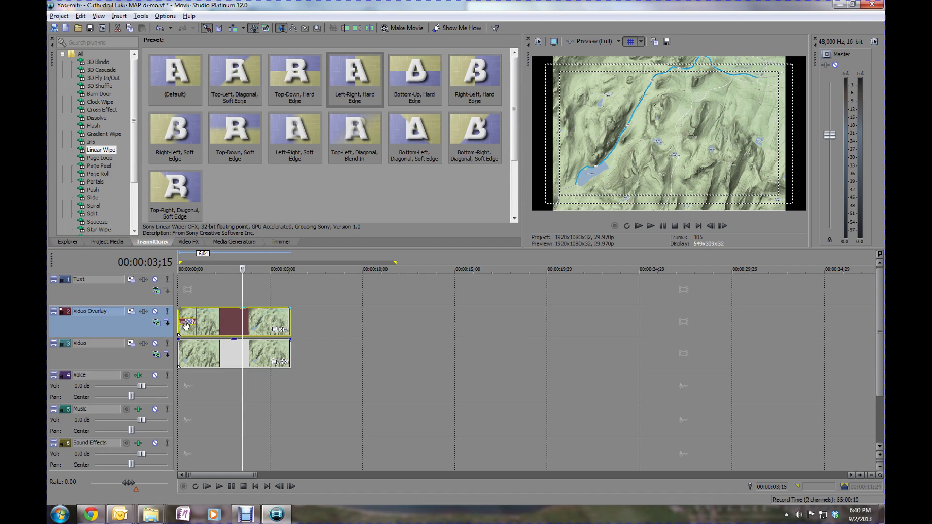
{"action": "left_click_drag", "start_coordinate": [192, 313], "coordinate": [287, 320]}
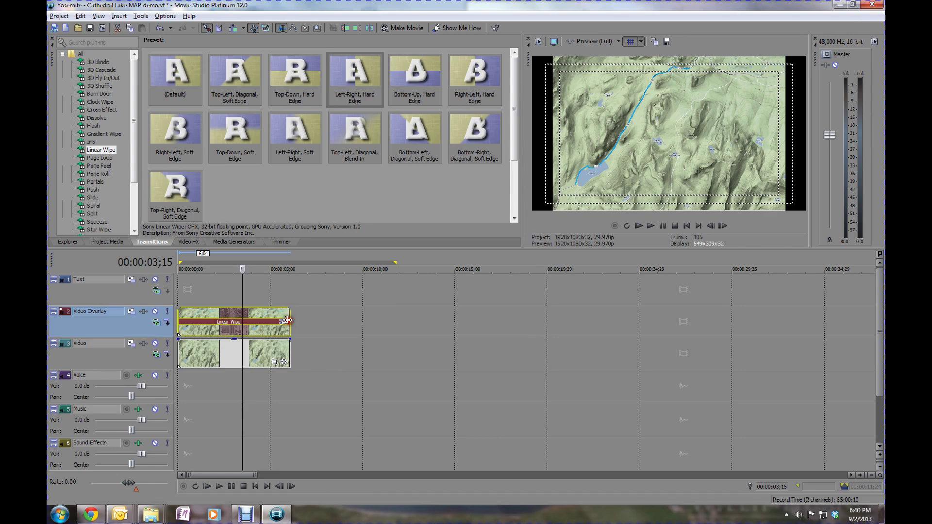
{"action": "left_click", "coordinate": [179, 384]}
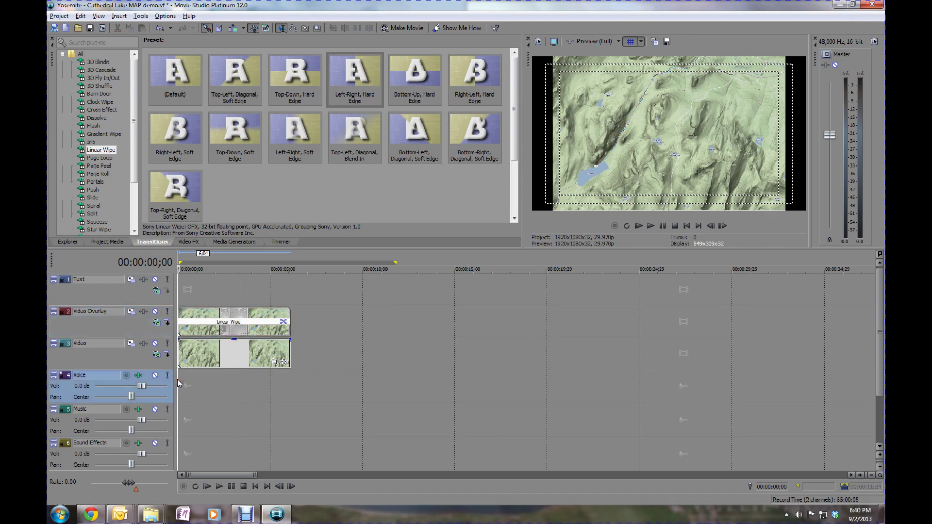
{"action": "key", "text": "space"}
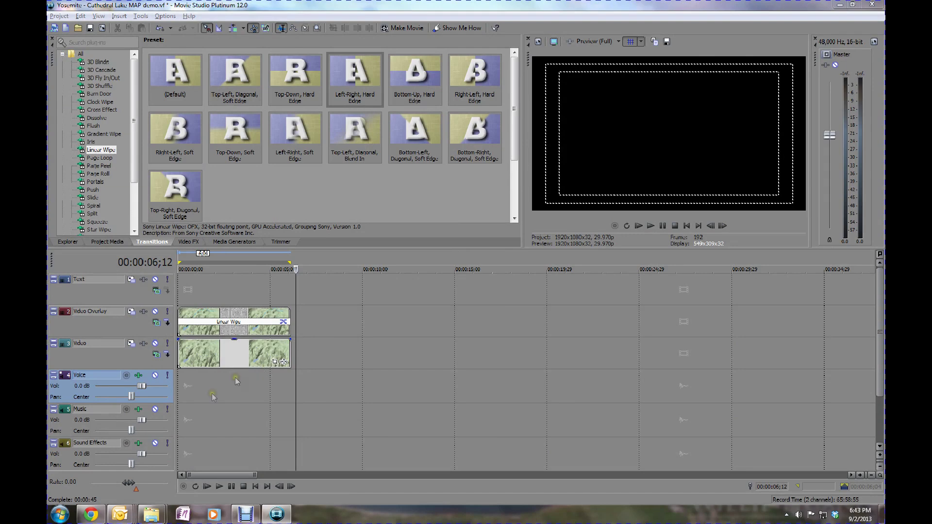
{"action": "left_click", "coordinate": [72, 242]}
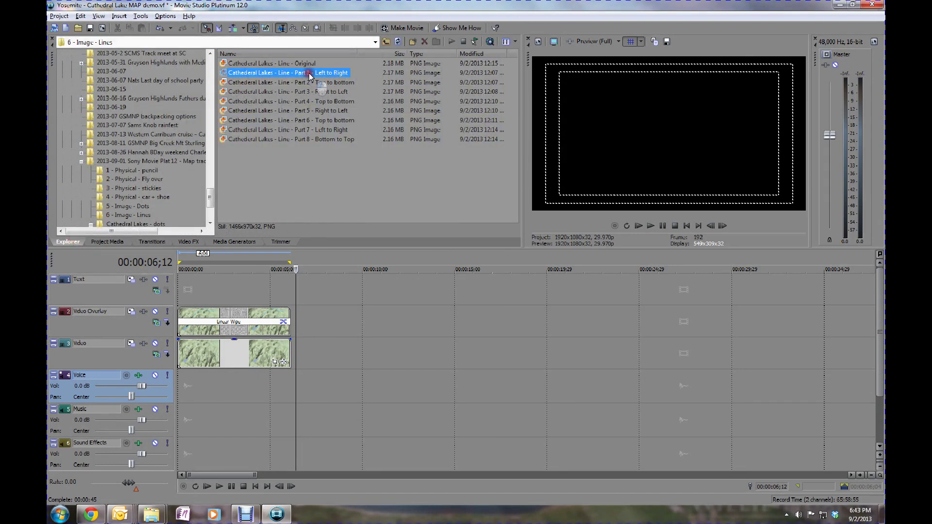
- Add 'Part 2 - Top to bottom' to the Video Overlay track, aligned above the second map clip
{"action": "left_click_drag", "start_coordinate": [309, 74], "coordinate": [303, 358]}
{"action": "left_click", "coordinate": [313, 322]}
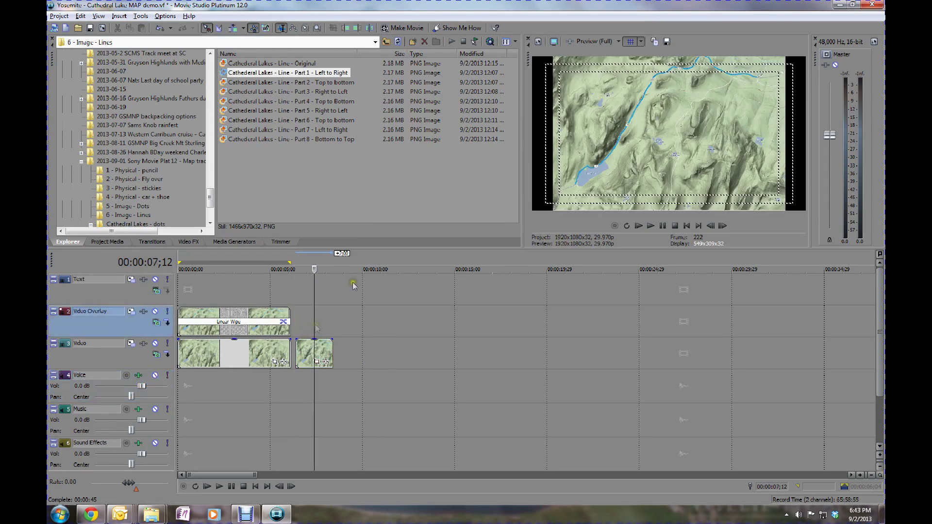
{"action": "left_click", "coordinate": [337, 84]}
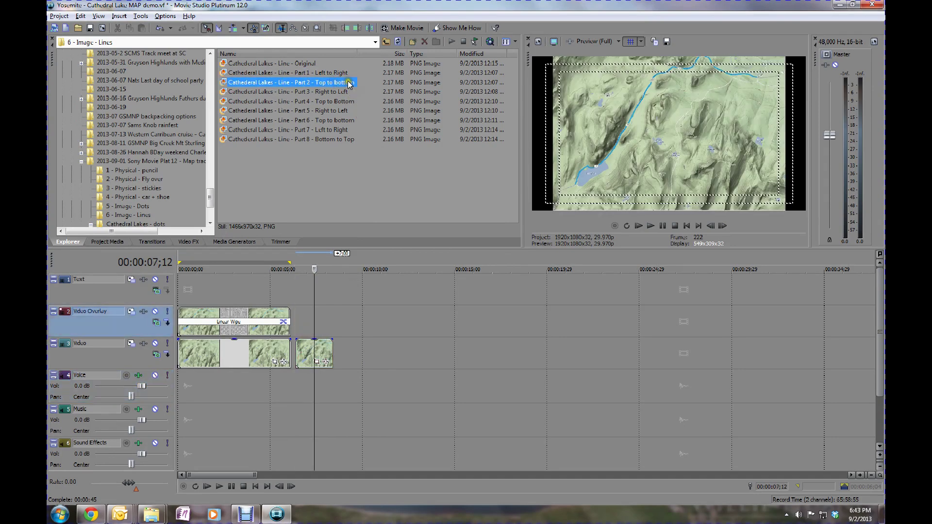
{"action": "left_click_drag", "start_coordinate": [349, 84], "coordinate": [353, 318]}
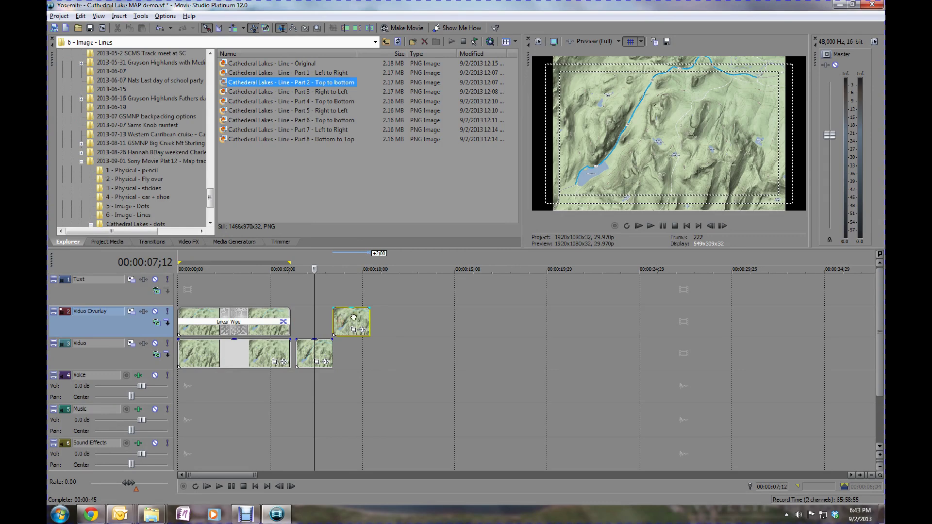
{"action": "left_click", "coordinate": [354, 318]}
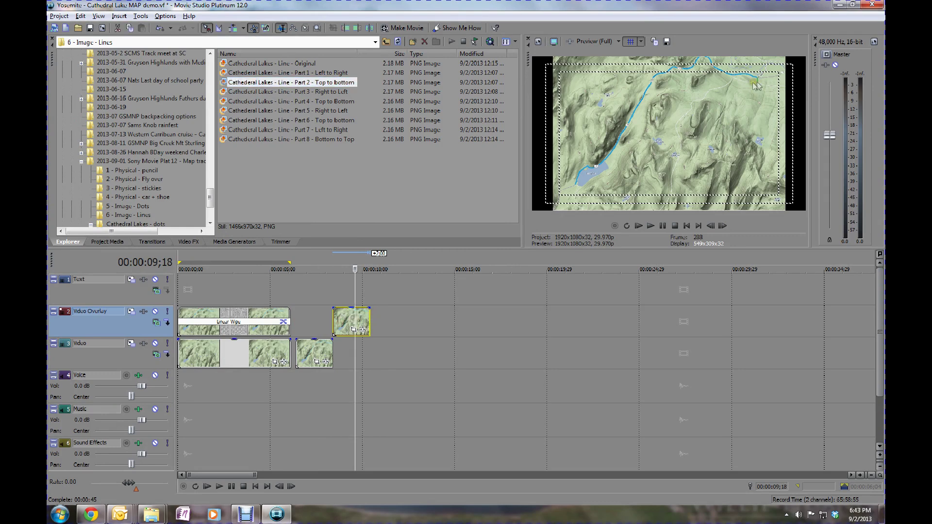
{"action": "left_click_drag", "start_coordinate": [349, 312], "coordinate": [323, 344]}
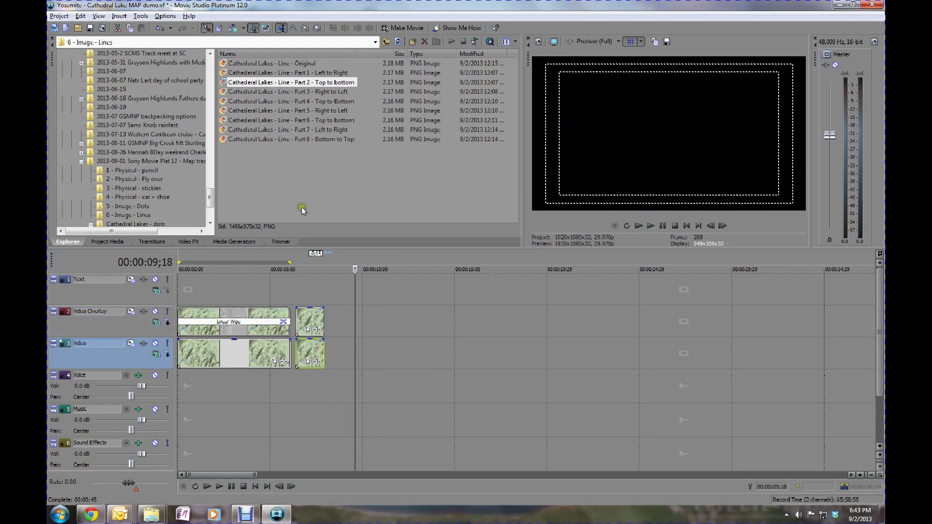
{"action": "left_click", "coordinate": [153, 241]}
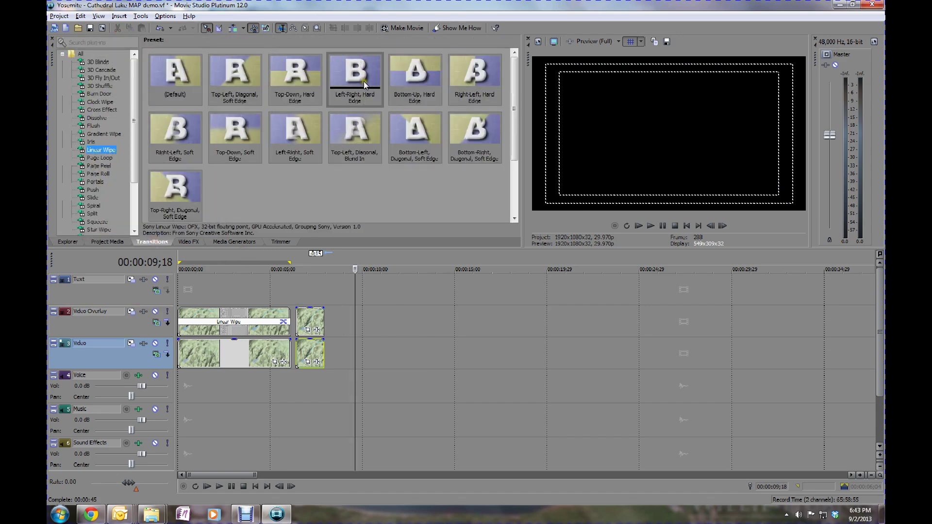
- Apply Linear Wipe 'Top-Down, Hard Edge' to the Part 2 overlay clip and preview the reveal
{"action": "left_click", "coordinate": [294, 78]}
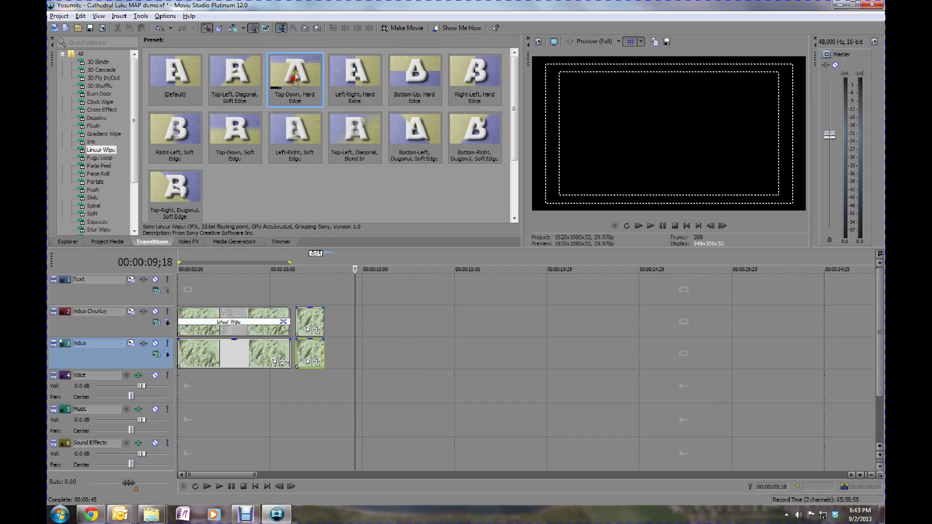
{"action": "left_click_drag", "start_coordinate": [295, 79], "coordinate": [314, 324]}
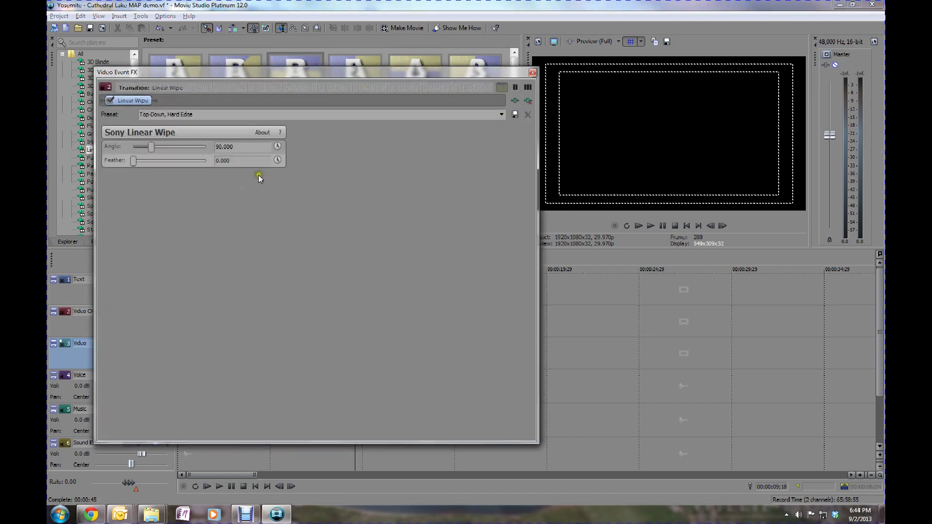
{"action": "left_click", "coordinate": [532, 72]}
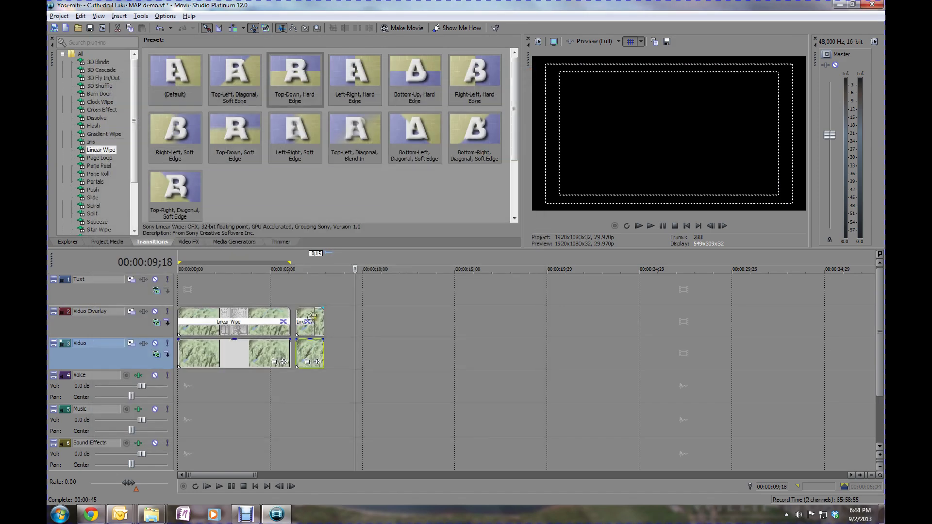
{"action": "left_click", "coordinate": [304, 300]}
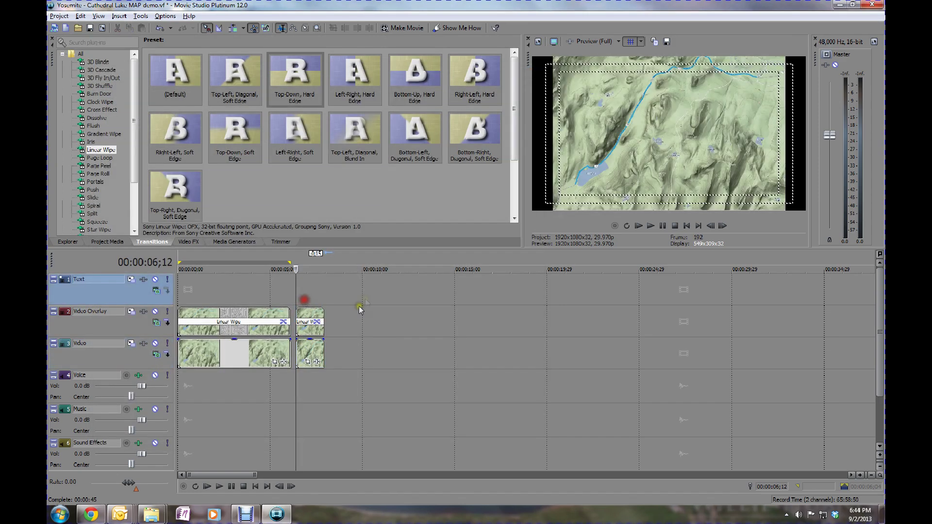
{"action": "key", "text": "space"}
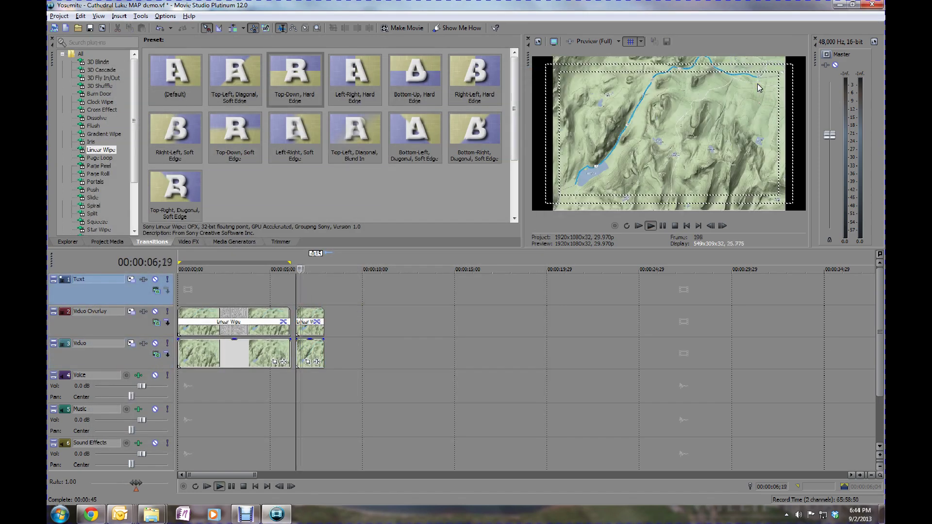
{"action": "key", "text": "space"}
{"action": "left_click", "coordinate": [339, 322]}
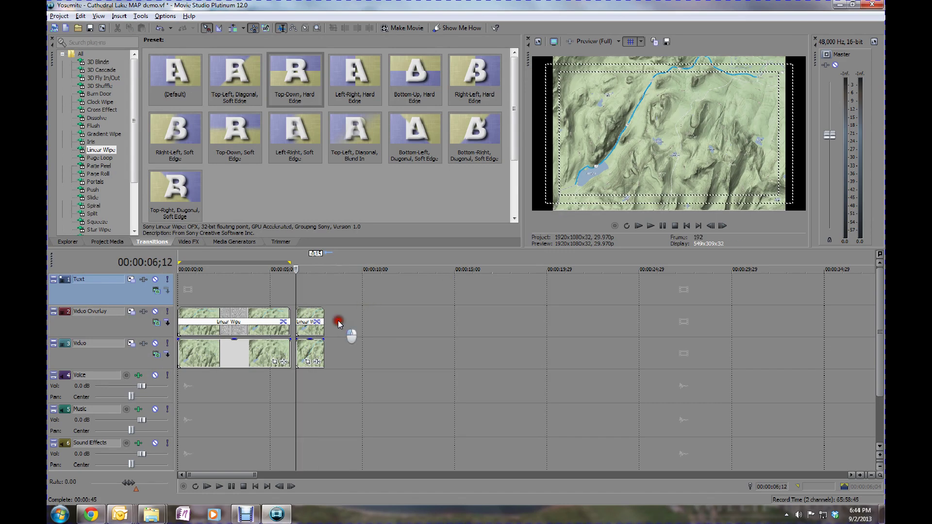
- Drag the remaining line-part images, including Part 3 - Right to Left, onto the timeline
{"action": "left_click", "coordinate": [67, 241]}
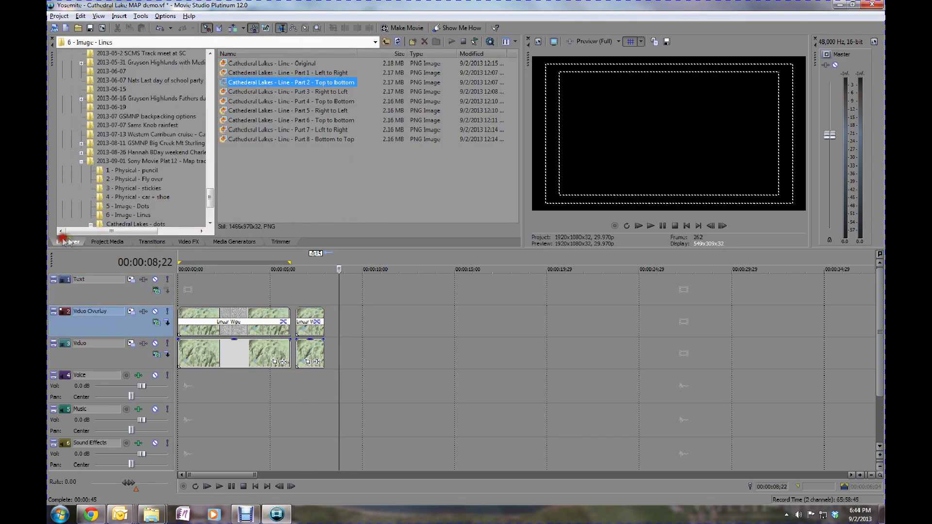
{"action": "left_click", "coordinate": [341, 91]}
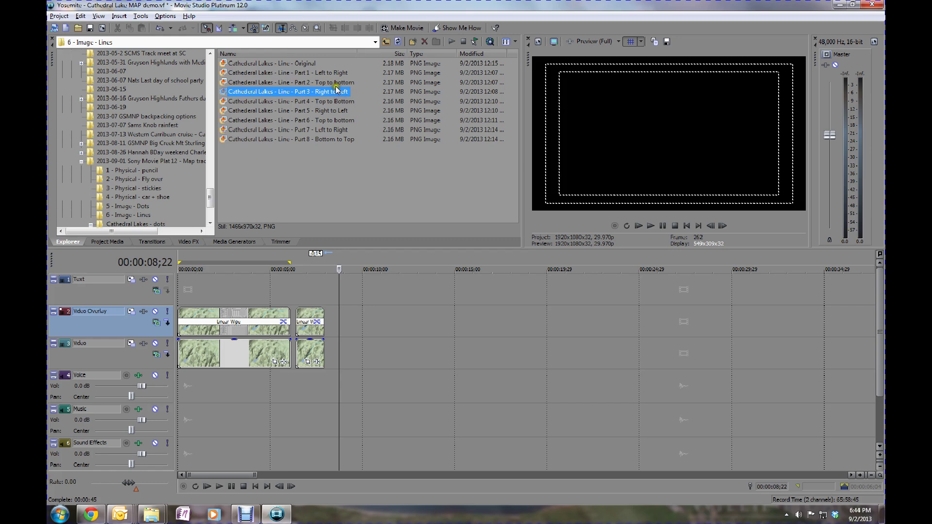
{"action": "left_click", "coordinate": [338, 82]}
{"action": "left_click_drag", "start_coordinate": [344, 85], "coordinate": [354, 129]}
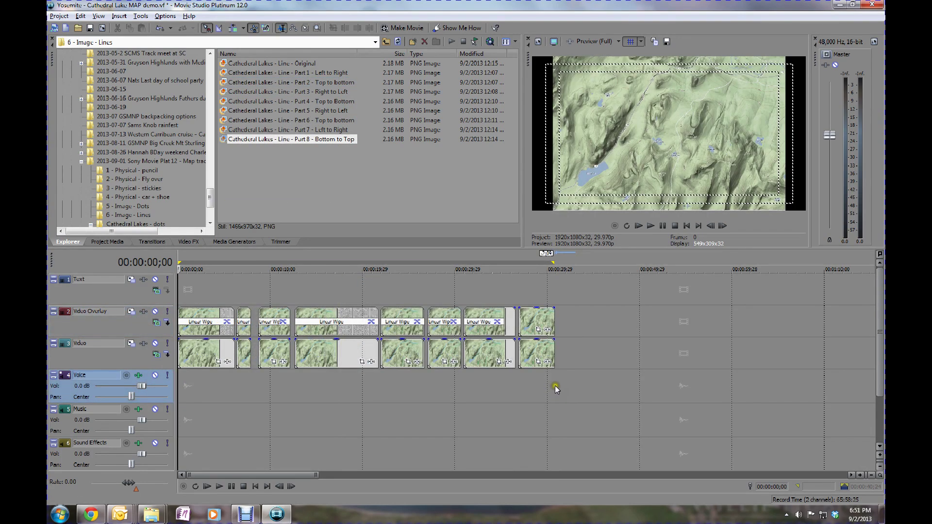
{"action": "double_click", "coordinate": [555, 386]}
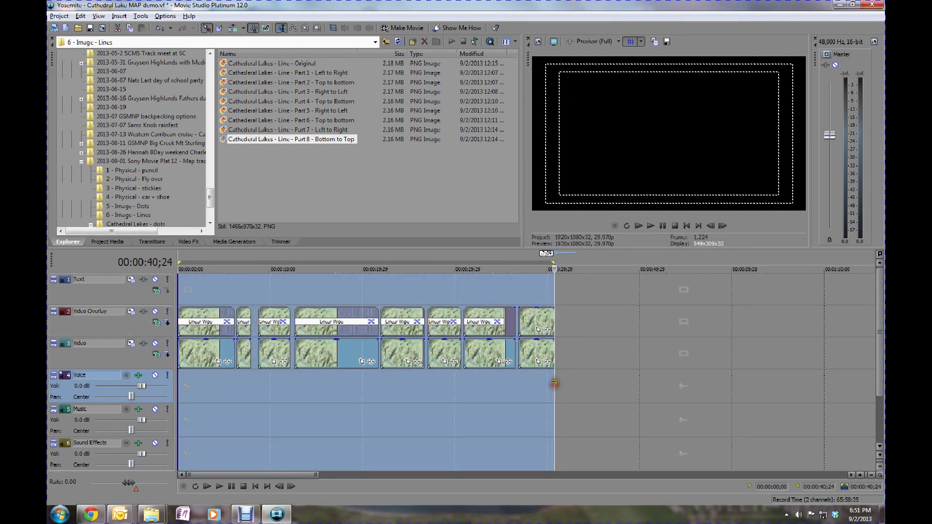
- Render the project as an Internet HD 1080p MP4, renaming the file to end in 'Line draft'
{"action": "left_click", "coordinate": [59, 16]}
{"action": "left_click", "coordinate": [78, 95]}
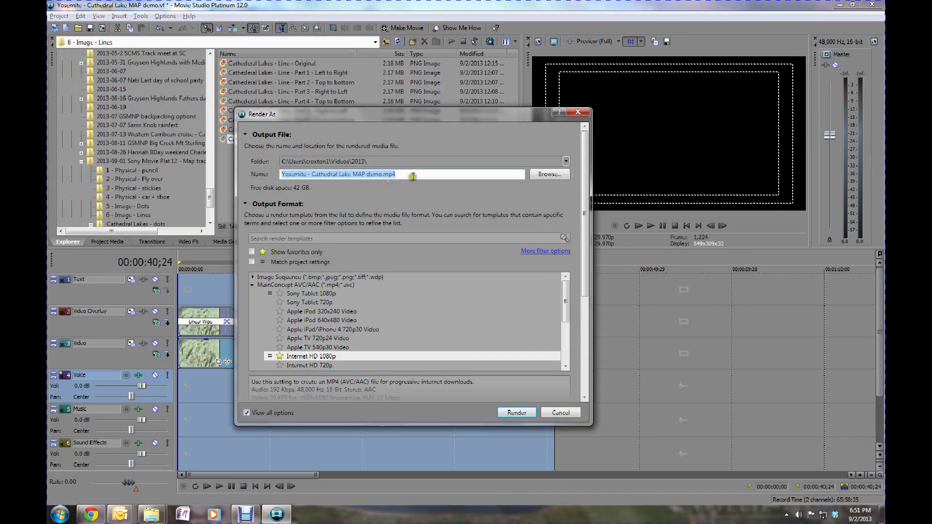
{"action": "left_click", "coordinate": [370, 173]}
{"action": "left_click_drag", "start_coordinate": [366, 174], "coordinate": [380, 173]}
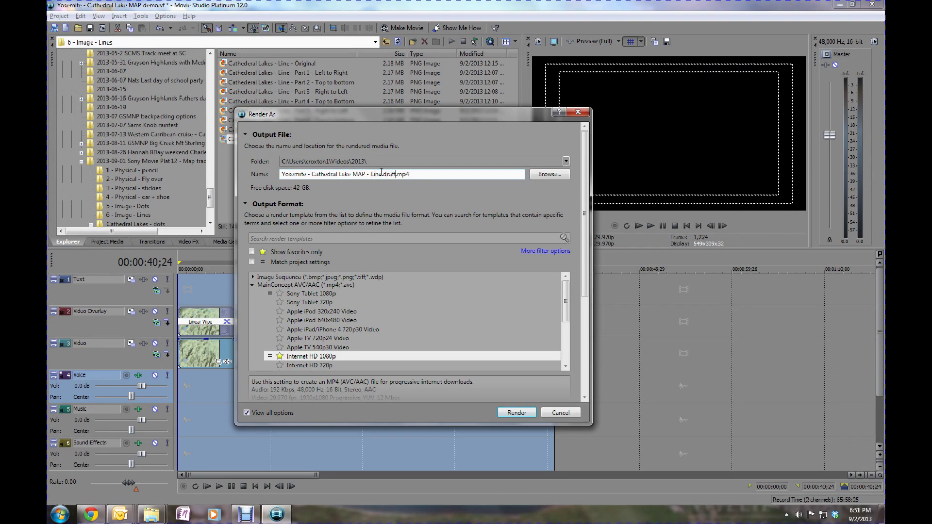
{"action": "left_click", "coordinate": [518, 413]}
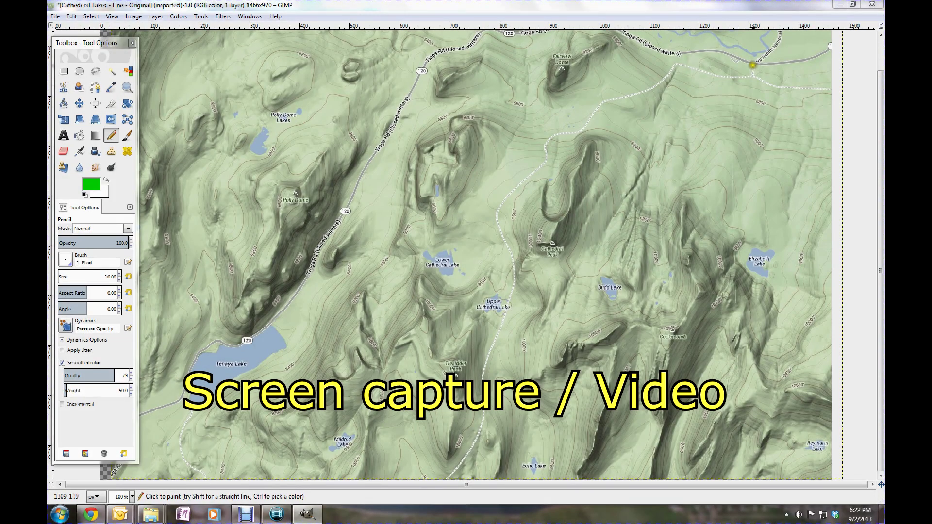
- Pencil a green route west along Tioga Road, then south down the trail toward Cathedral Peak
{"action": "left_click", "coordinate": [753, 65]}
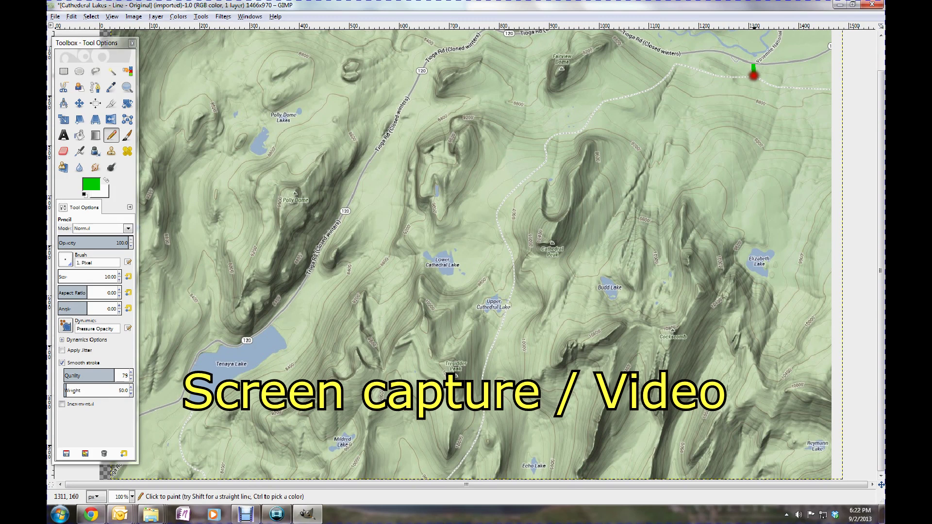
{"action": "left_click_drag", "start_coordinate": [735, 79], "coordinate": [687, 67]}
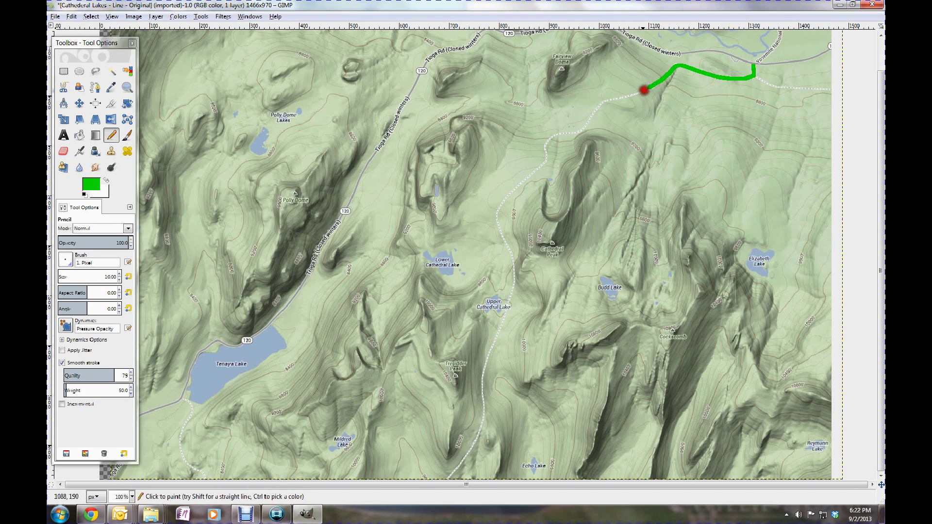
{"action": "left_click_drag", "start_coordinate": [630, 92], "coordinate": [622, 96]}
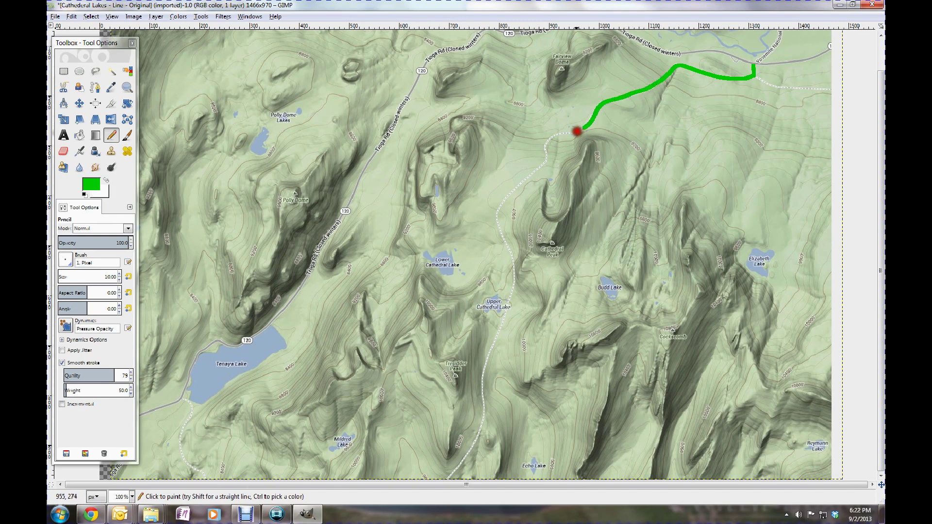
{"action": "left_click_drag", "start_coordinate": [577, 131], "coordinate": [567, 135]}
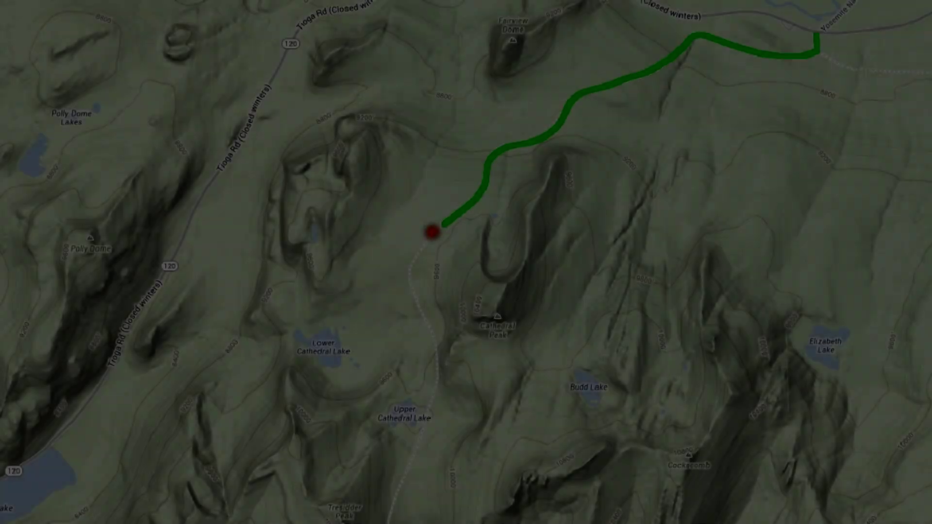
{"action": "left_click_drag", "start_coordinate": [510, 190], "coordinate": [493, 219]}
{"action": "mouse_move", "coordinate": [405, 277]}
{"action": "left_mouse_down"}
{"action": "mouse_move", "coordinate": [436, 372]}
{"action": "mouse_move", "coordinate": [402, 466]}
{"action": "left_mouse_up"}
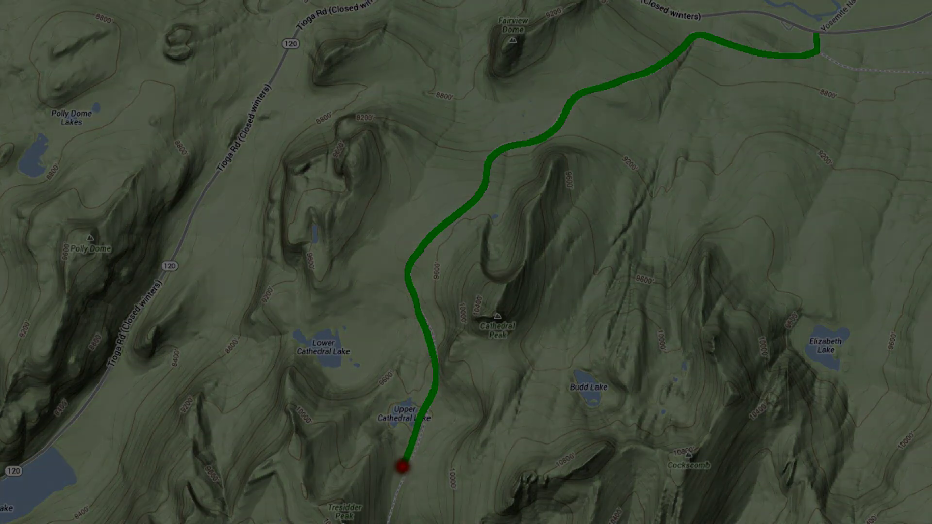